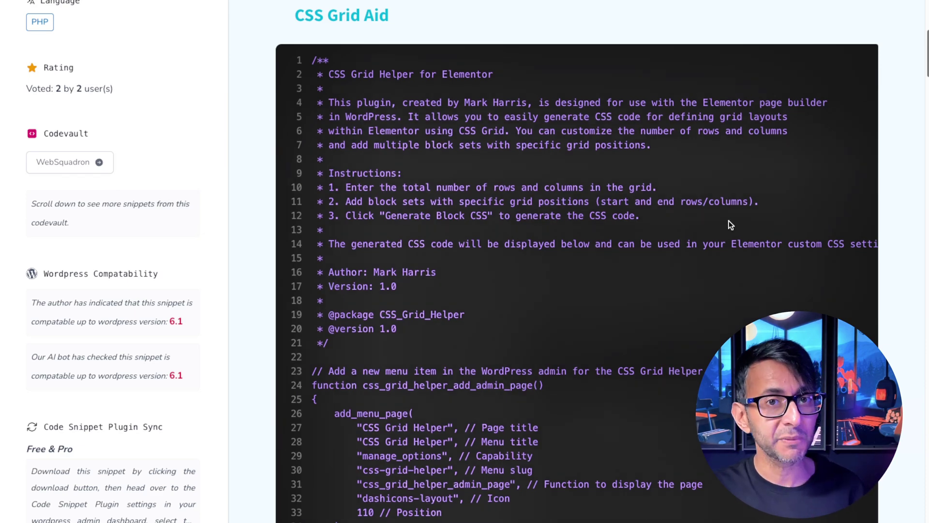
- Open the CSS Grid snippet for editing and scroll through its code
scroll(728, 221, "down", 7)
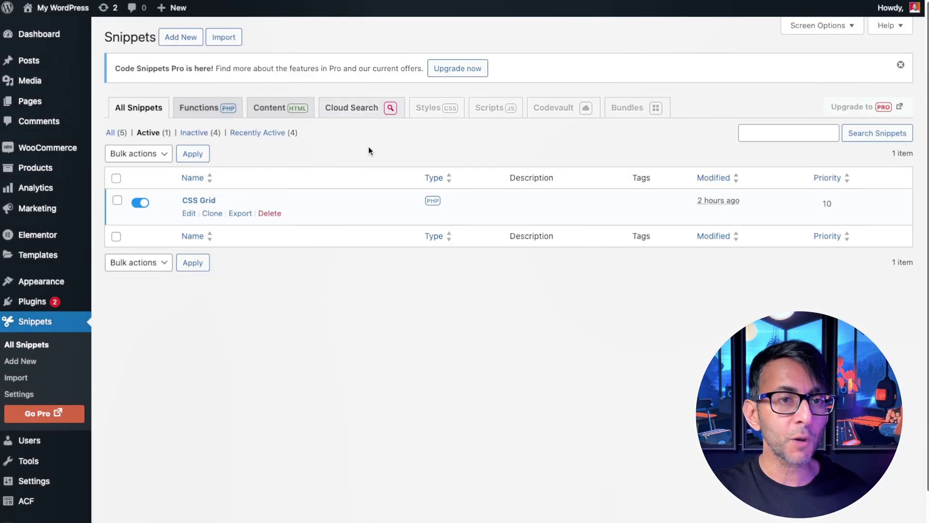
left_click(188, 215)
scroll(528, 323, "down", 1)
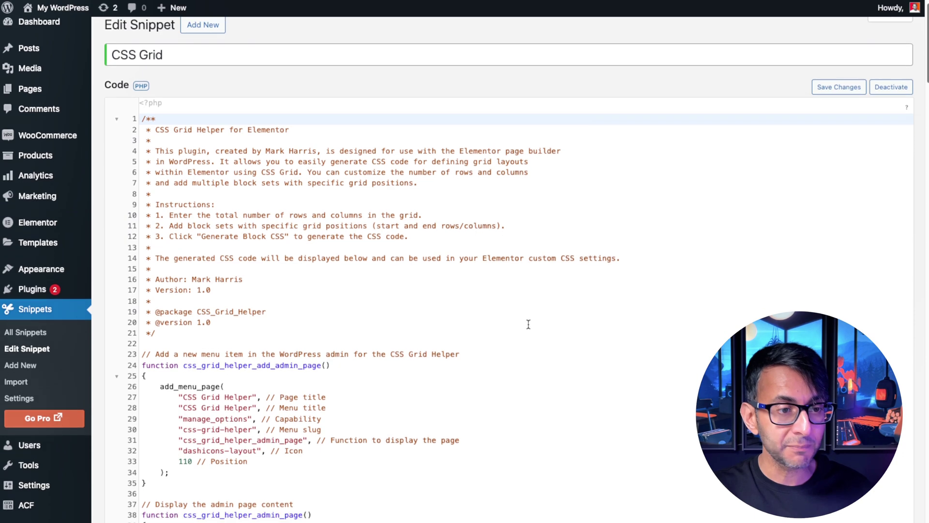
scroll(537, 324, "down", 3)
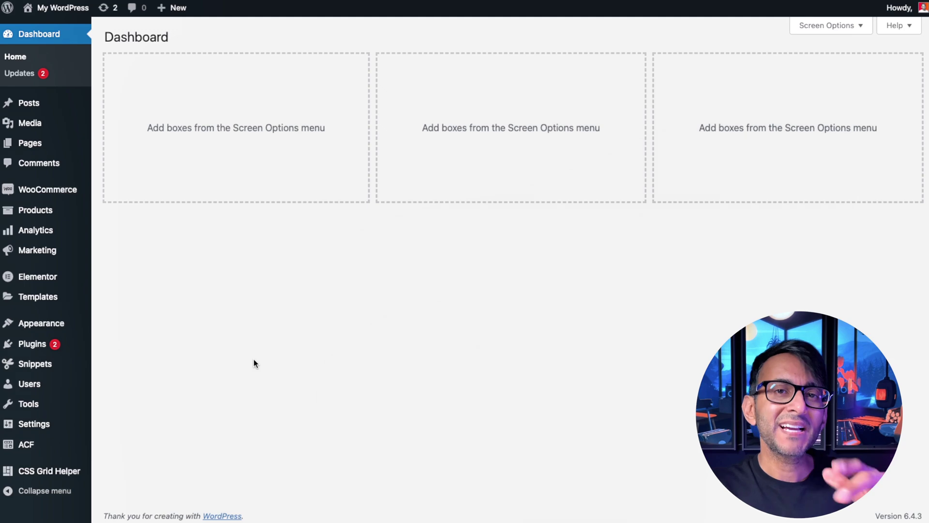
- Open the CSS Grid Helper admin page and scroll down to its Grid Preview
left_click(66, 471)
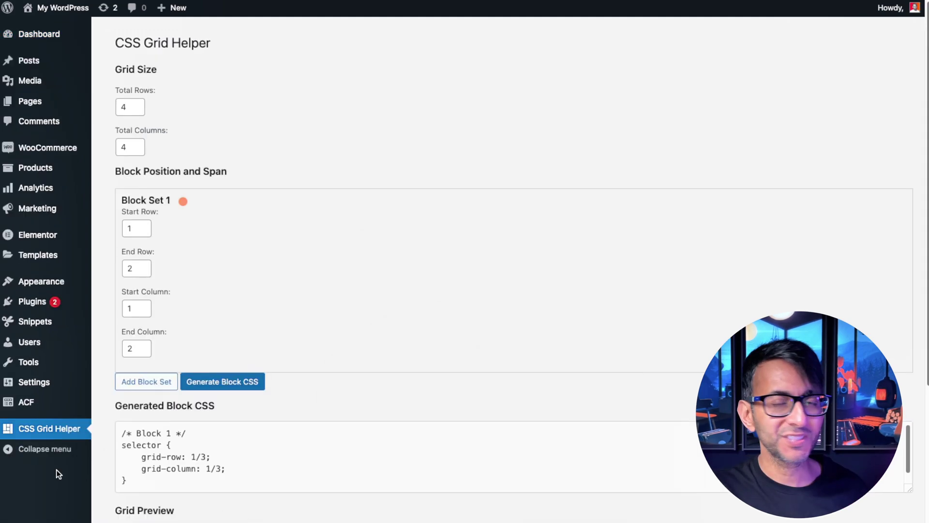
scroll(435, 358, "down", 5)
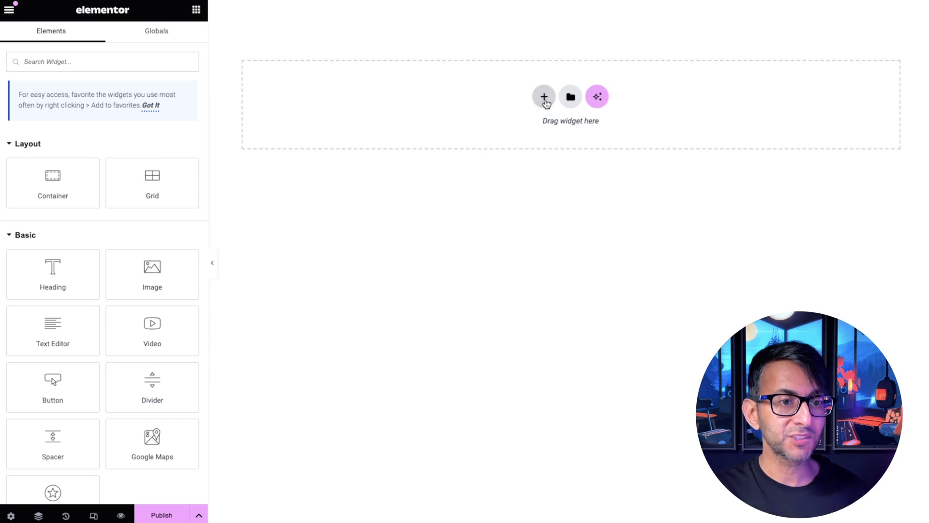
- Add a Grid container with the two-column structure to the empty page
left_click(545, 99)
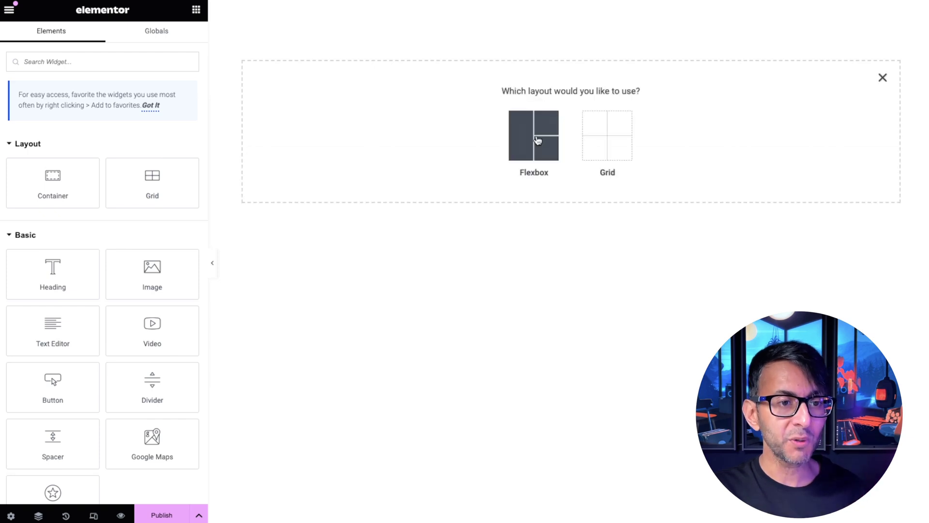
left_click(602, 142)
left_click(394, 147)
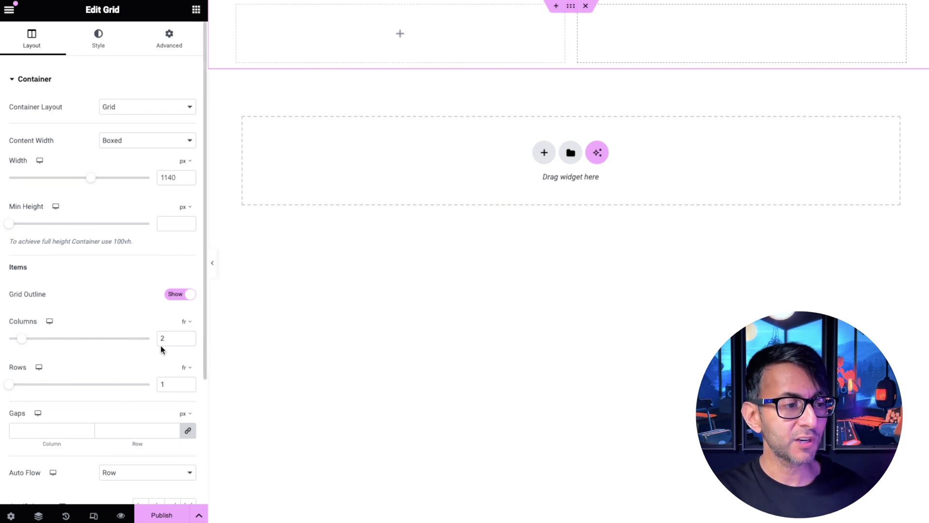
- Set the Elementor grid to 5 columns and 2 rows
left_click_drag(166, 337, 134, 335)
type("5")
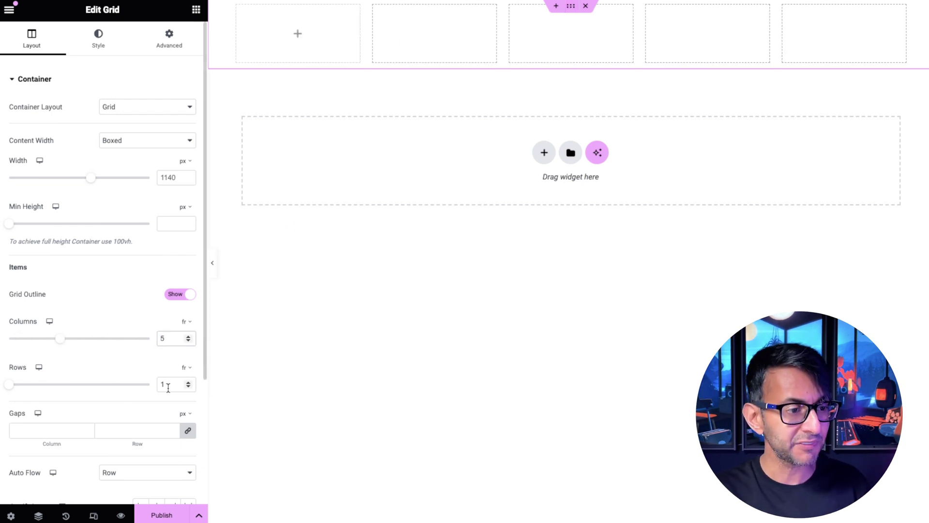
left_click_drag(166, 385, 145, 384)
type("2")
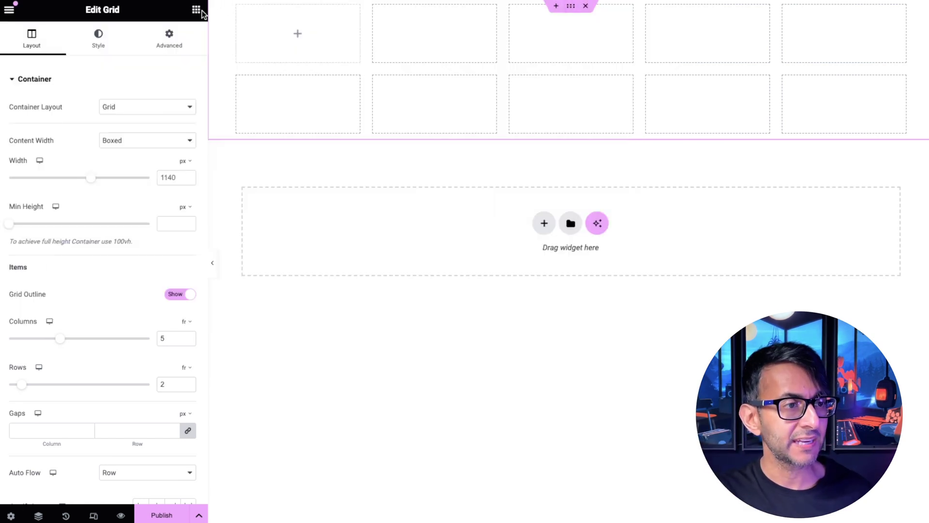
- Add a container into the first grid cell and edit the column gap
left_click(196, 10)
left_click(46, 180)
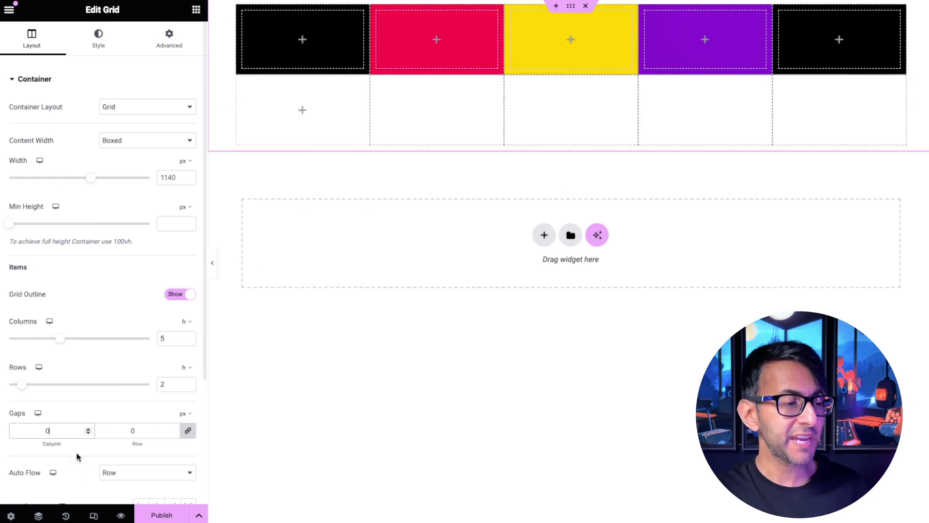
left_click(55, 433)
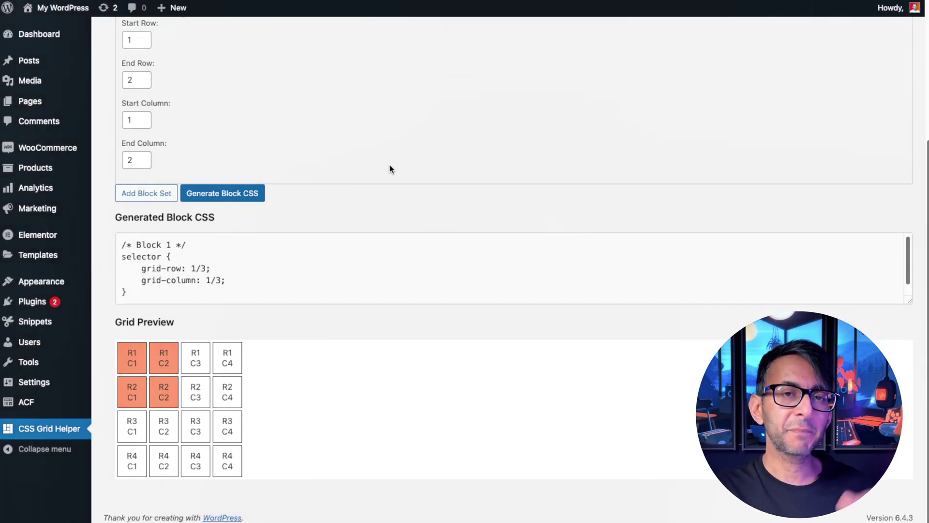
- Set the helper's Total Rows to 2 and Total Columns to 5
scroll(389, 171, "up", 2)
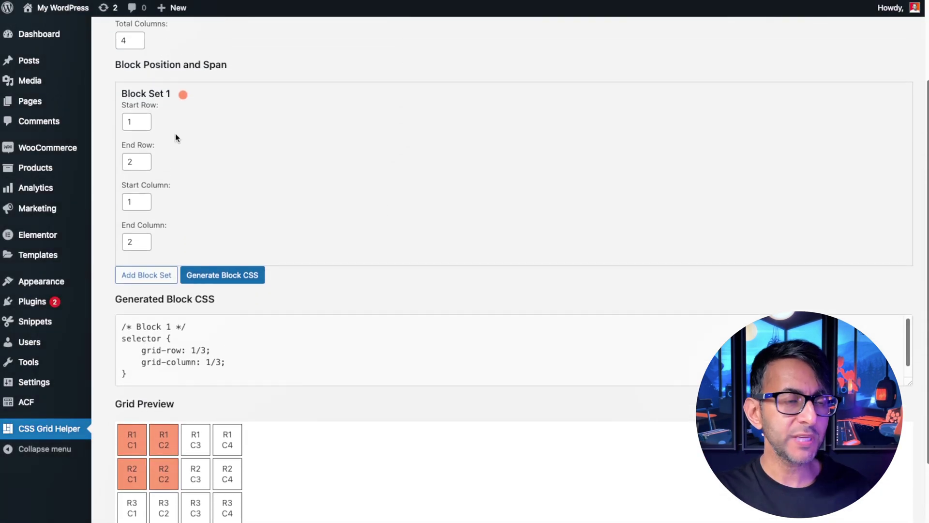
scroll(175, 133, "up", 3)
left_click_drag(127, 107, 108, 108)
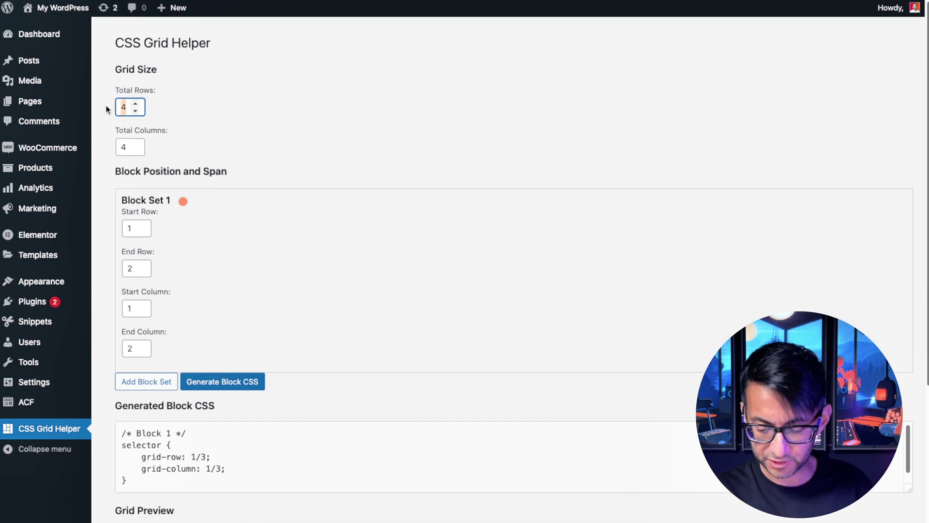
type("2")
left_click_drag(127, 147, 105, 145)
type("5")
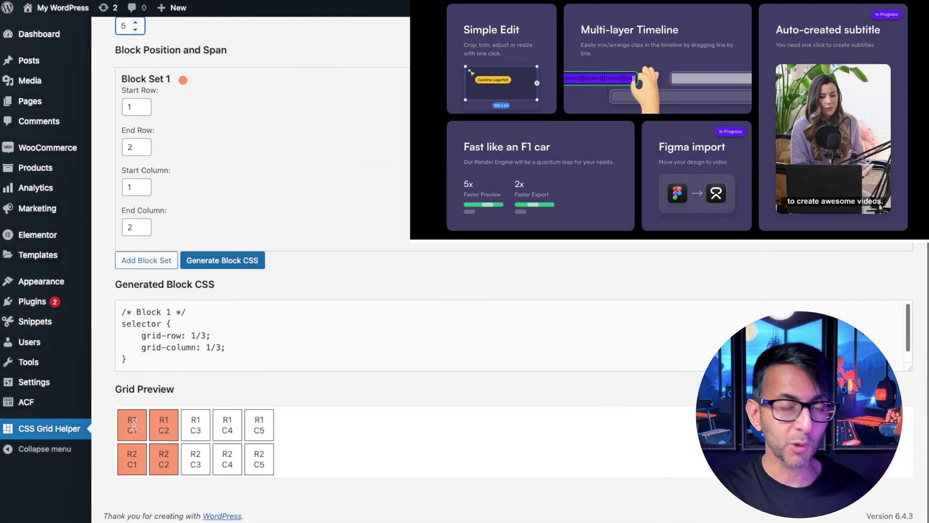
- Limit Block Set 1 to End Row 1 and End Column 1
scroll(145, 208, "up", 2)
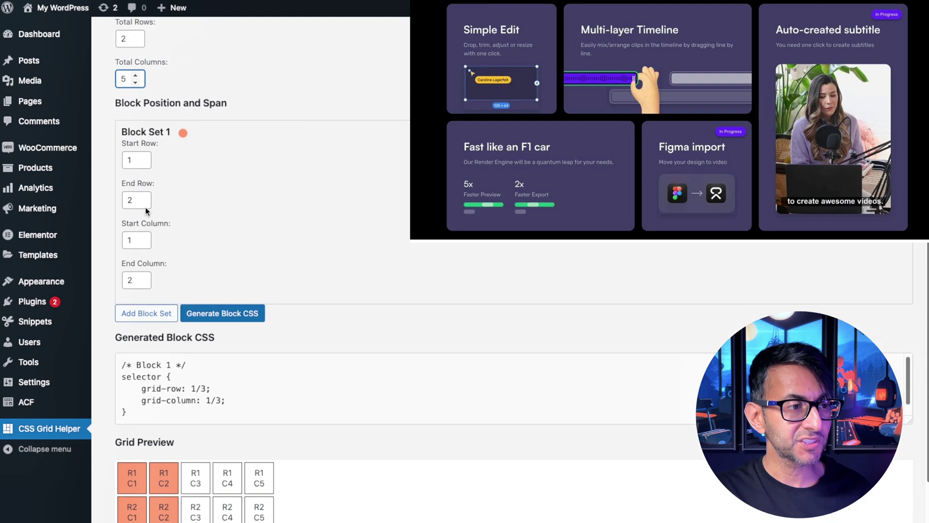
left_click(142, 233)
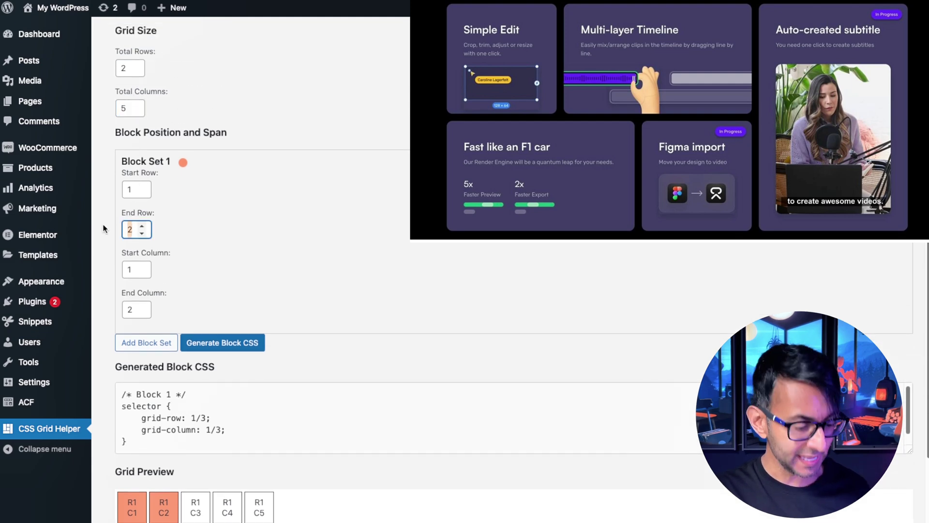
left_click(130, 271)
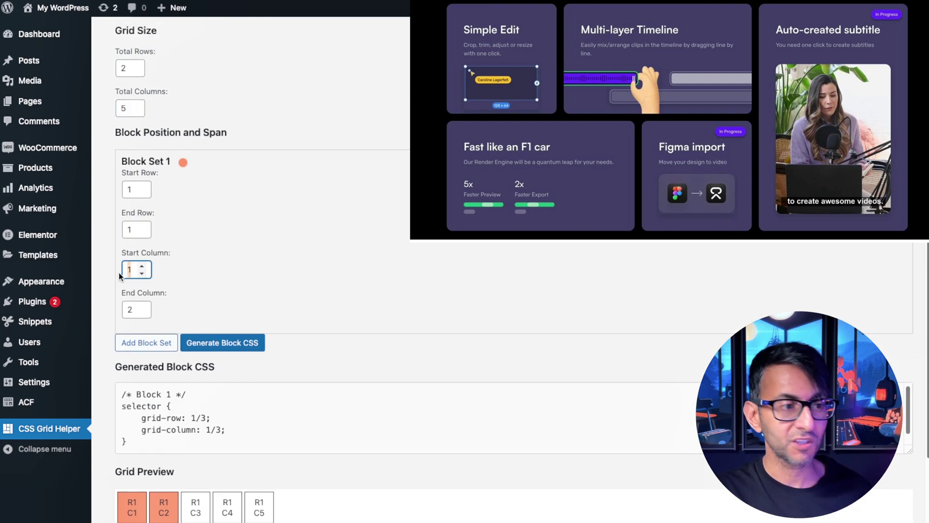
double_click(131, 309)
scroll(275, 324, "down", 2)
type("1")
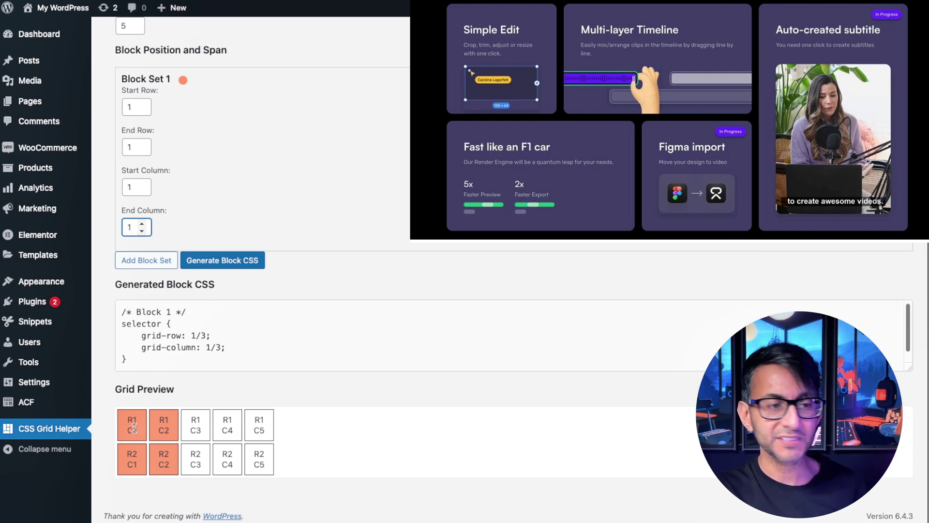
- Add Block Set 2 spanning row 1 to 1, columns 2 to 3
left_click(146, 260)
scroll(300, 364, "down", 2)
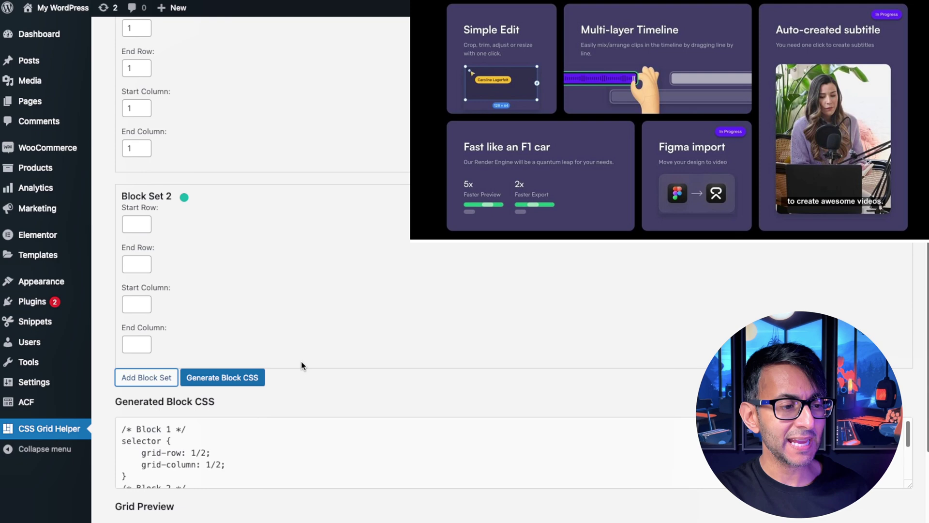
scroll(300, 364, "down", 2)
scroll(137, 451, "down", 1)
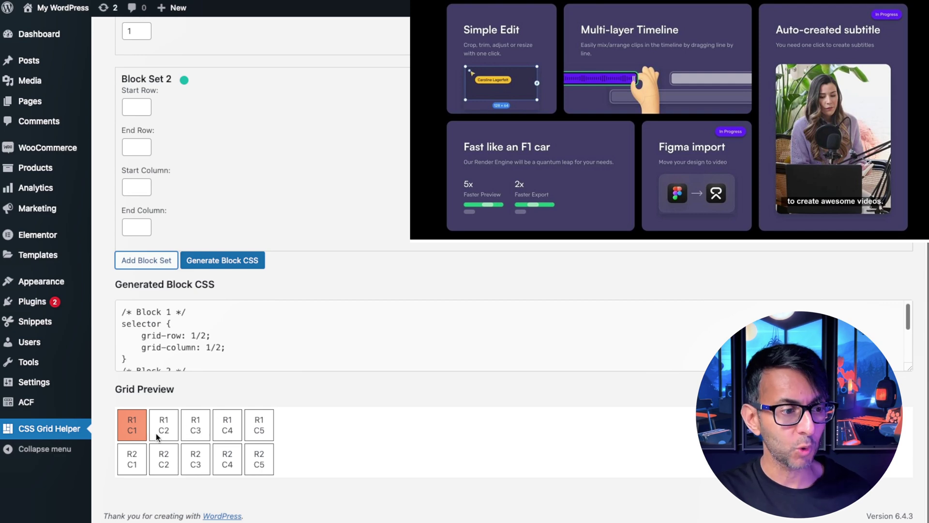
scroll(133, 217, "up", 1)
left_click(131, 161)
type("1")
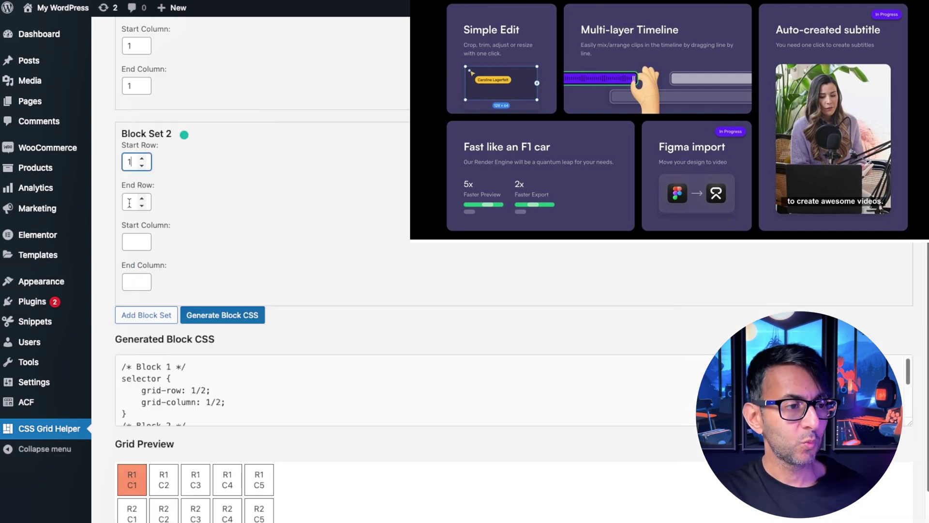
left_click(131, 201)
type("1")
left_click(130, 245)
type("2")
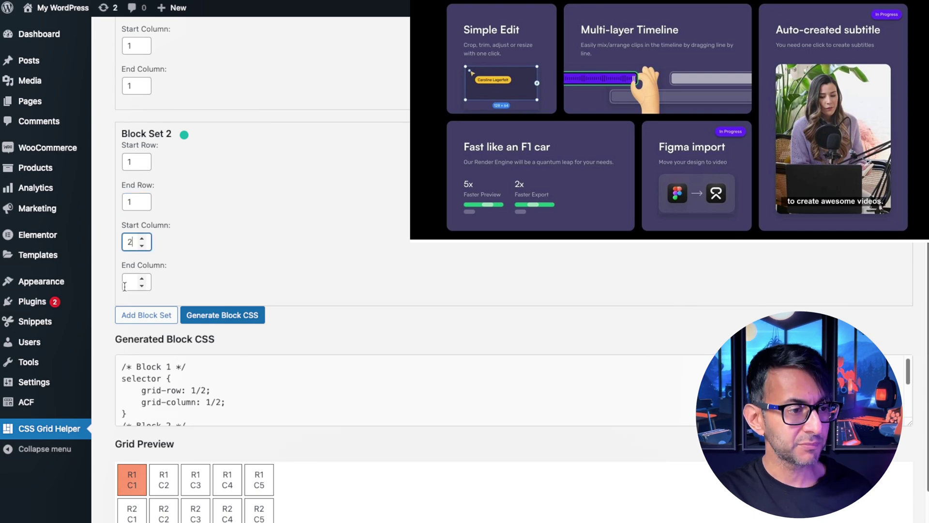
left_click(130, 282)
type("3")
- Add Block Set 3 spanning row 2 to 2, columns 1 to 2, and create Block Set 4
left_click(153, 319)
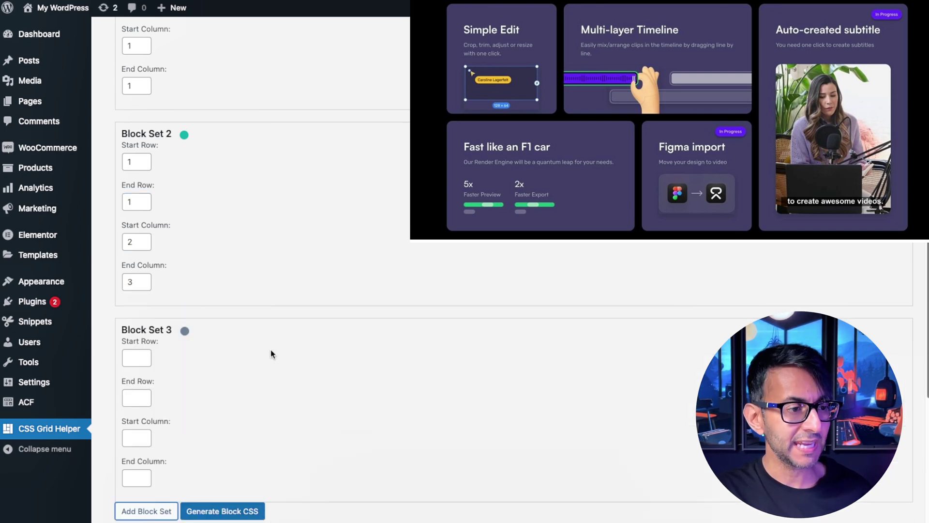
scroll(281, 363, "down", 4)
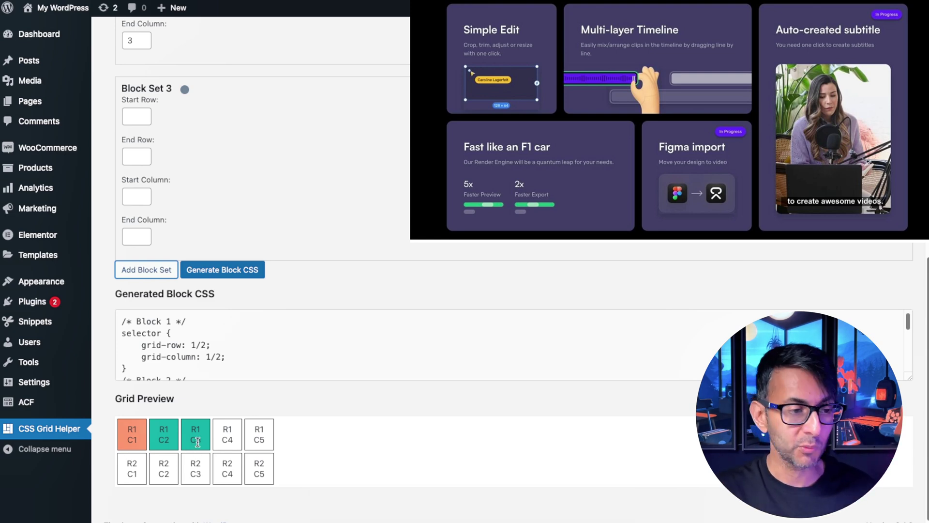
scroll(137, 133, "up", 1)
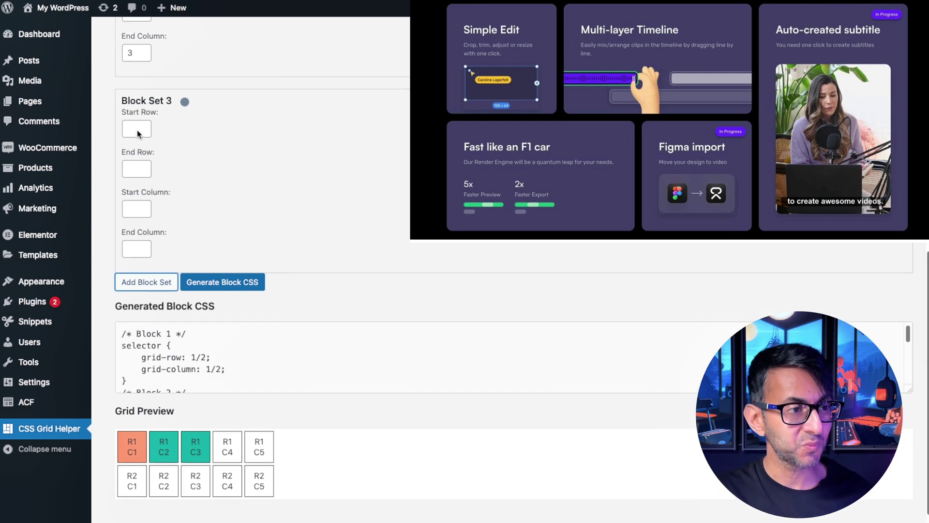
scroll(145, 155, "up", 1)
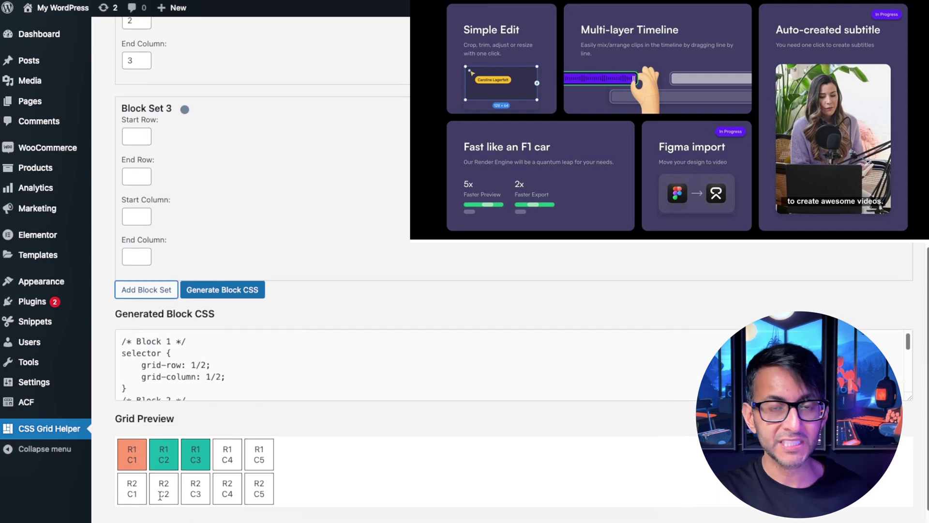
left_click(134, 136)
type("2")
left_click(137, 176)
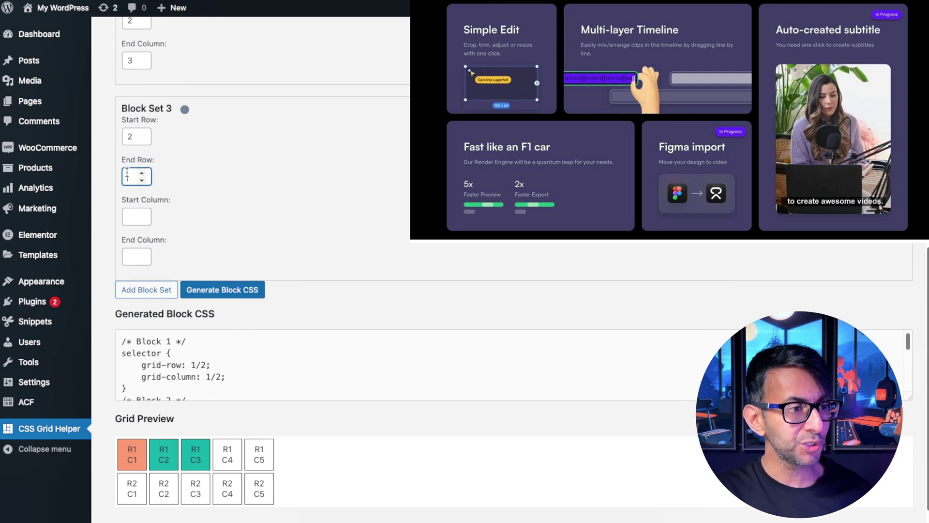
type("2")
left_click(133, 215)
type("1")
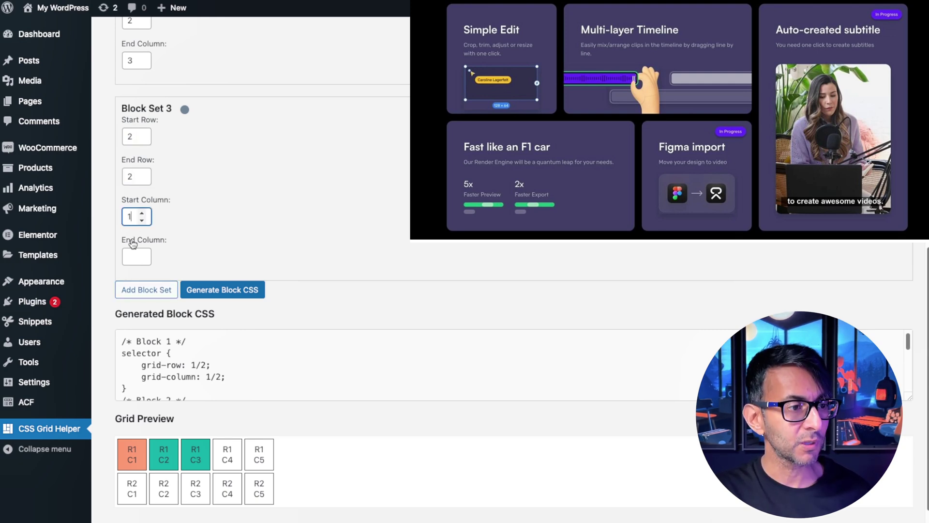
left_click(130, 257)
type("2")
left_click(146, 289)
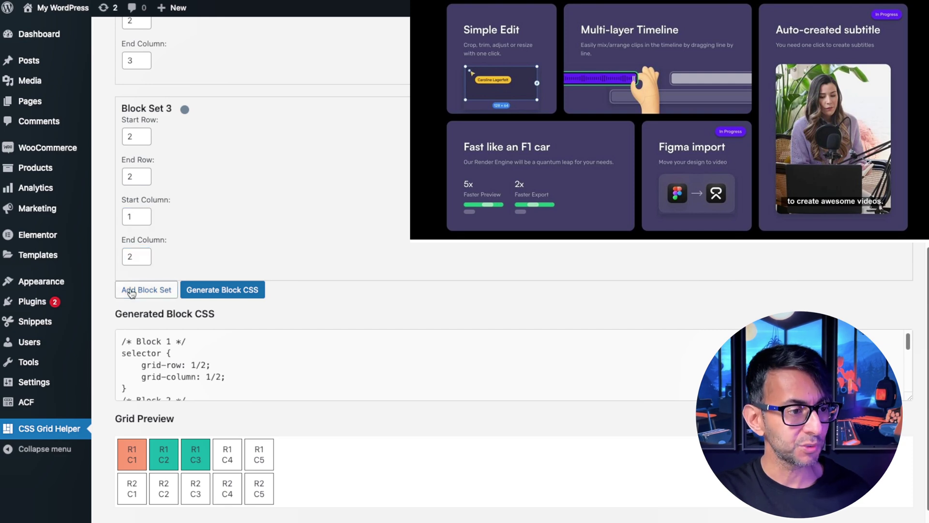
- Fill Block Set 4 with rows 2/2 and columns 3/3, then add Block Set 5
scroll(307, 383, "down", 5)
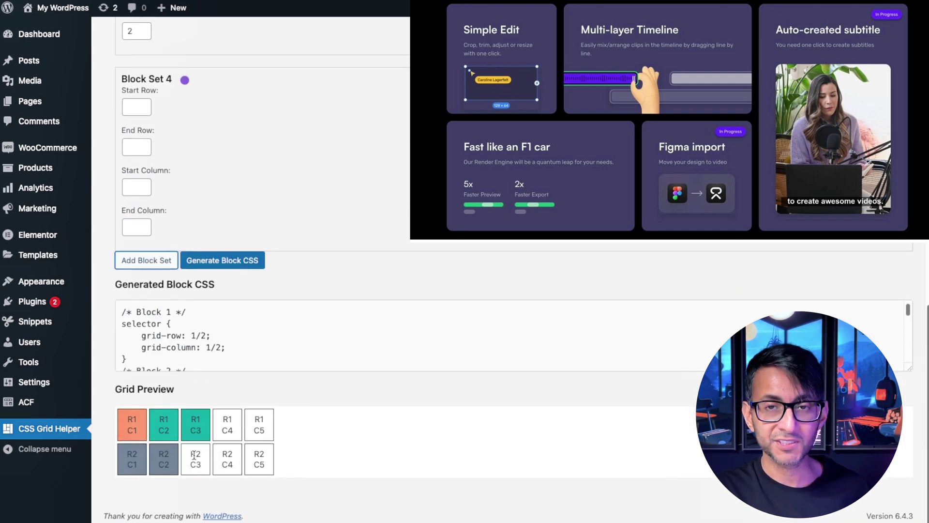
left_click(134, 106)
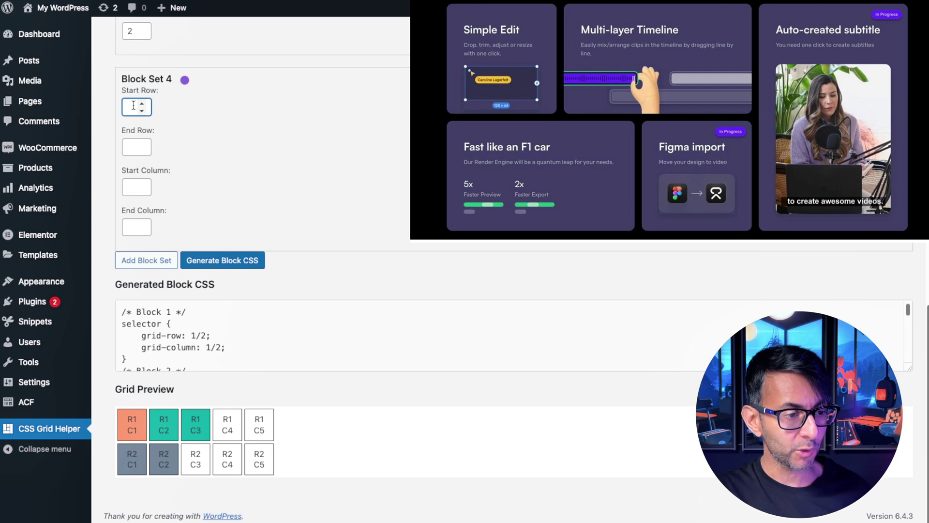
type("2")
left_click(134, 146)
type("2")
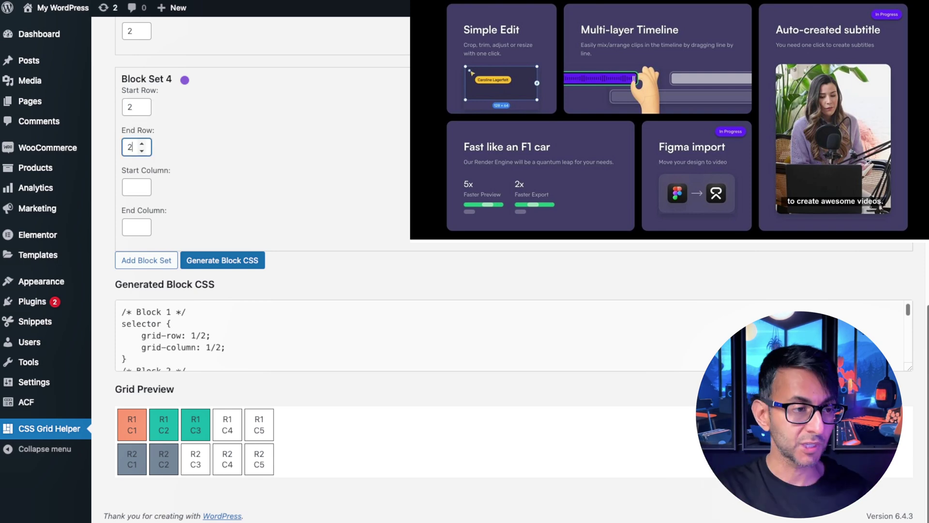
left_click(127, 191)
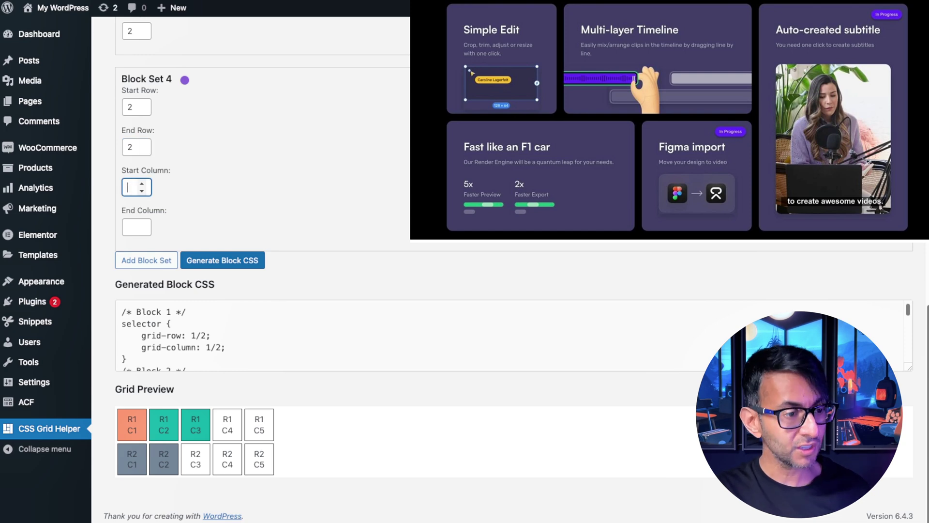
type("3")
left_click(132, 227)
type("3")
left_click(124, 258)
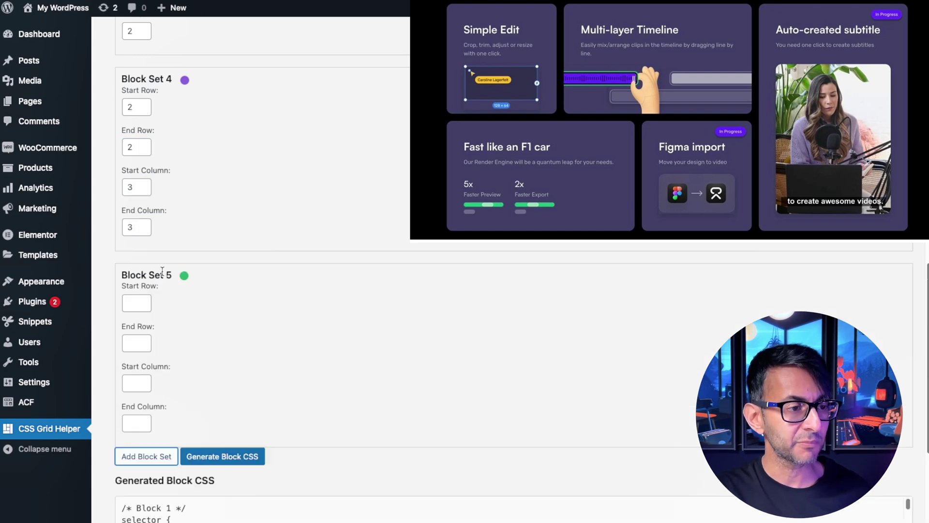
- Fill Block Set 5 to span rows 1–2 and columns 4–5, then add another block set
scroll(293, 377, "up", 2)
scroll(293, 377, "down", 7)
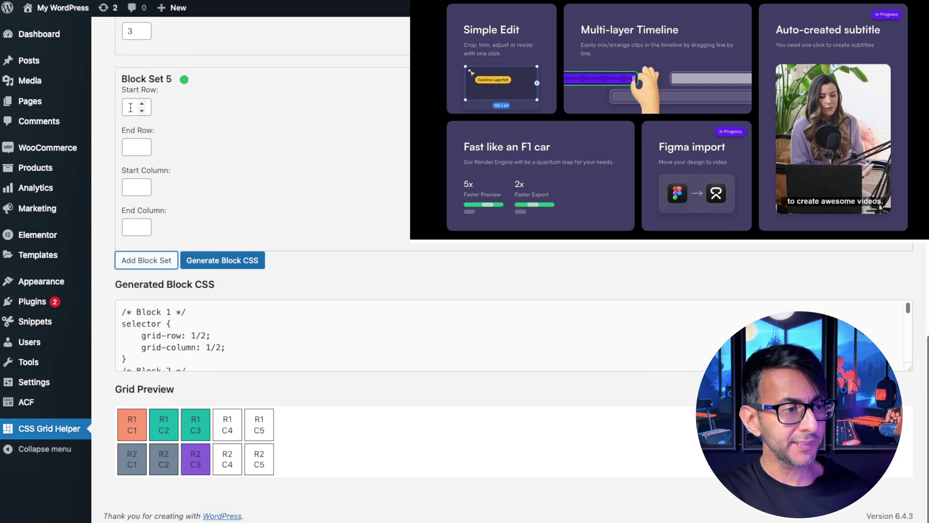
left_click(130, 108)
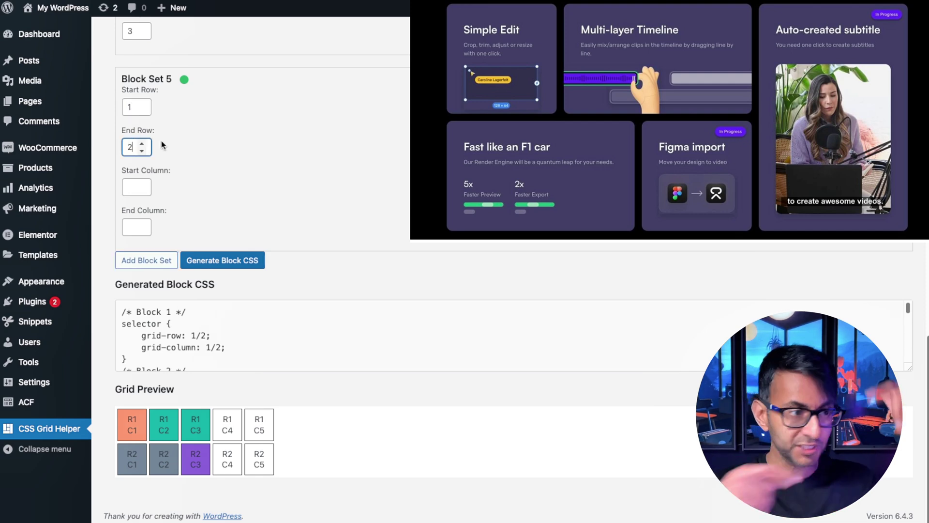
left_click(153, 189)
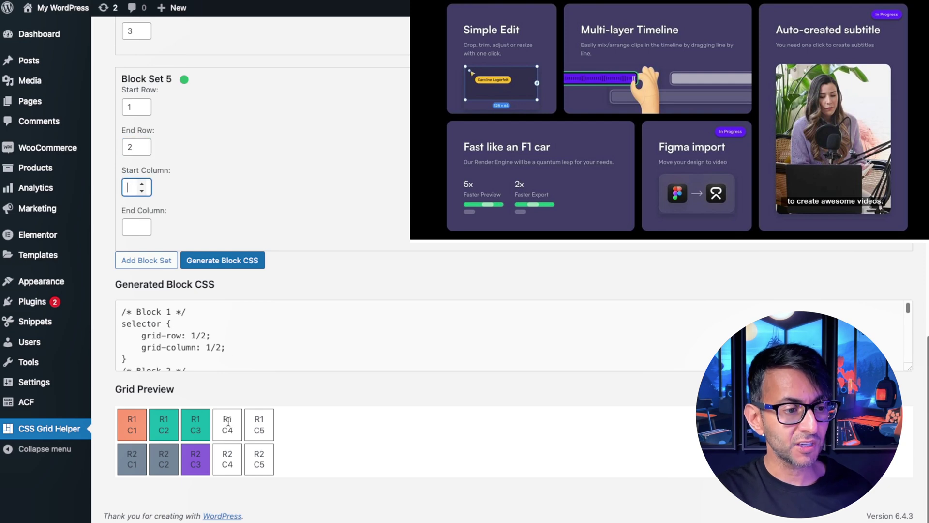
left_click(131, 227)
type("5")
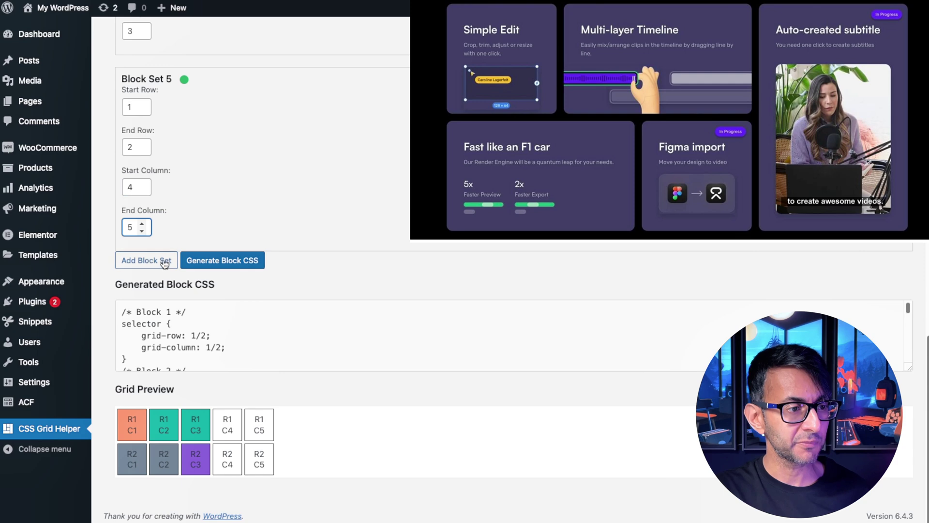
left_click(146, 259)
scroll(359, 364, "down", 4)
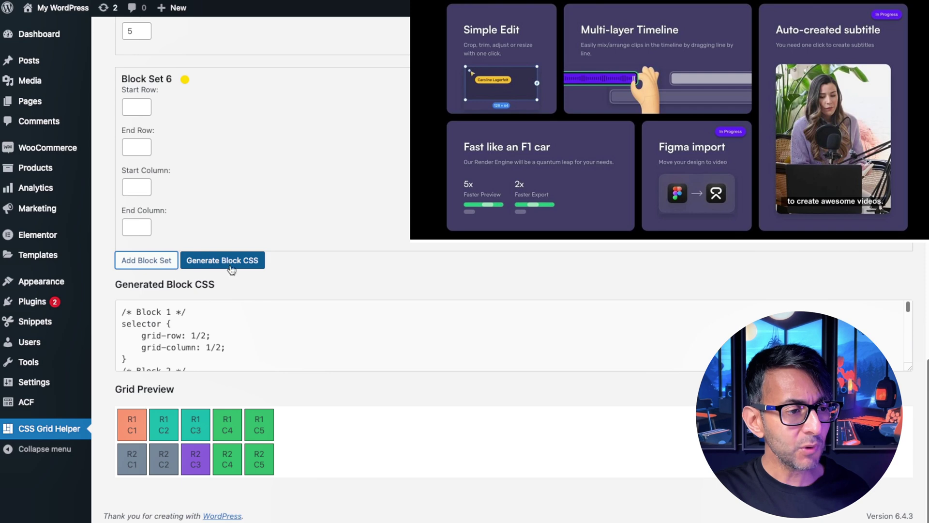
- Select all of the generated block CSS in the helper's output box for copying
left_click(365, 323)
key("ctrl+a")
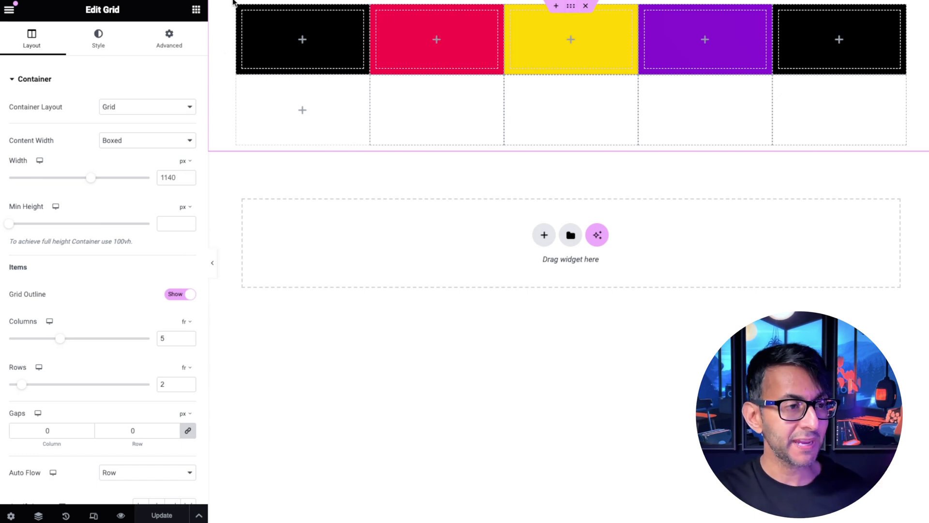
- Paste the generated block CSS into the grid's Custom CSS and delete the unused Block 6 rule
left_click(164, 40)
scroll(150, 293, "down", 3)
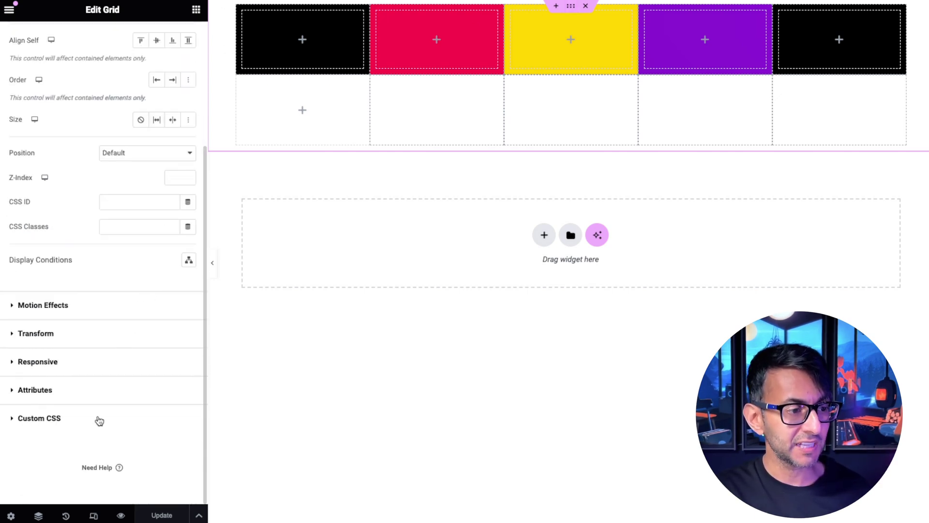
left_click(99, 420)
left_click(78, 293)
key("ctrl+v")
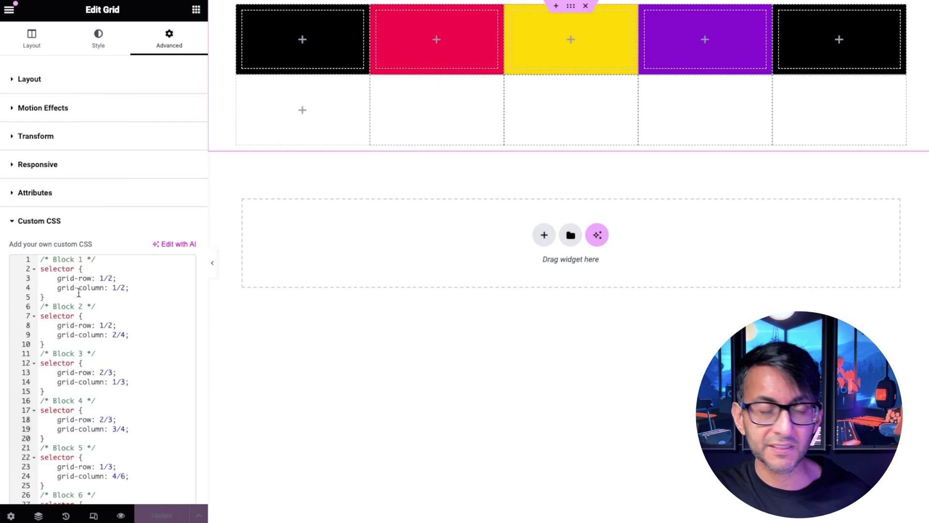
scroll(122, 377, "down", 3)
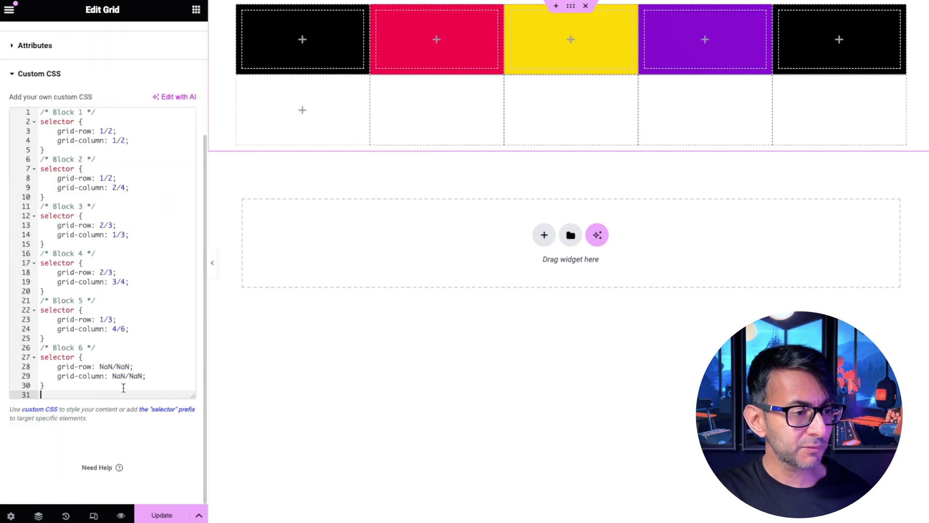
left_click_drag(96, 386, 112, 352)
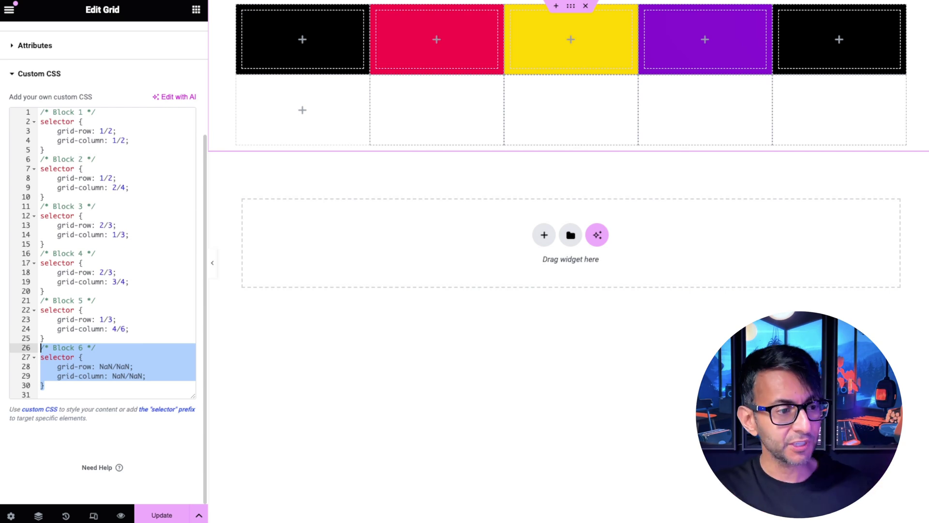
key("BackSpace")
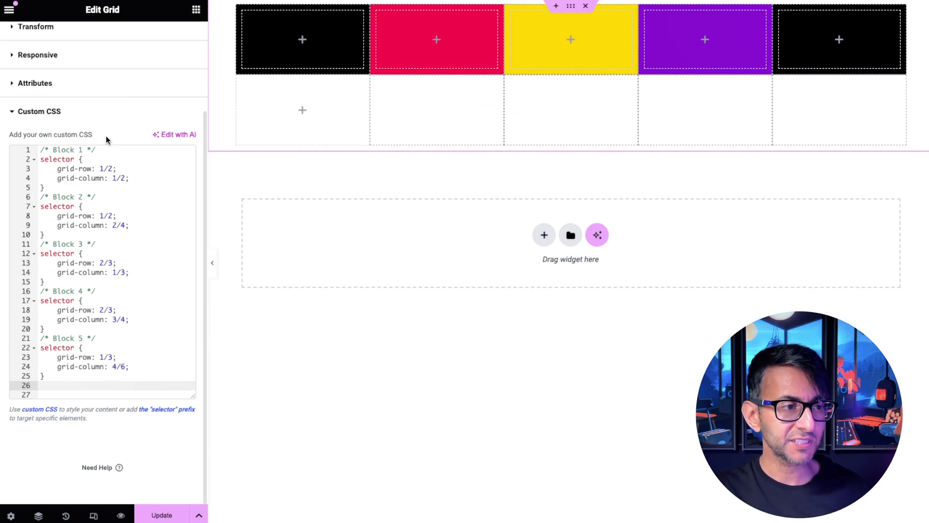
- Replace the five selector placeholders with .g1, .g2, .g3, .g4 and .g5
double_click(64, 159)
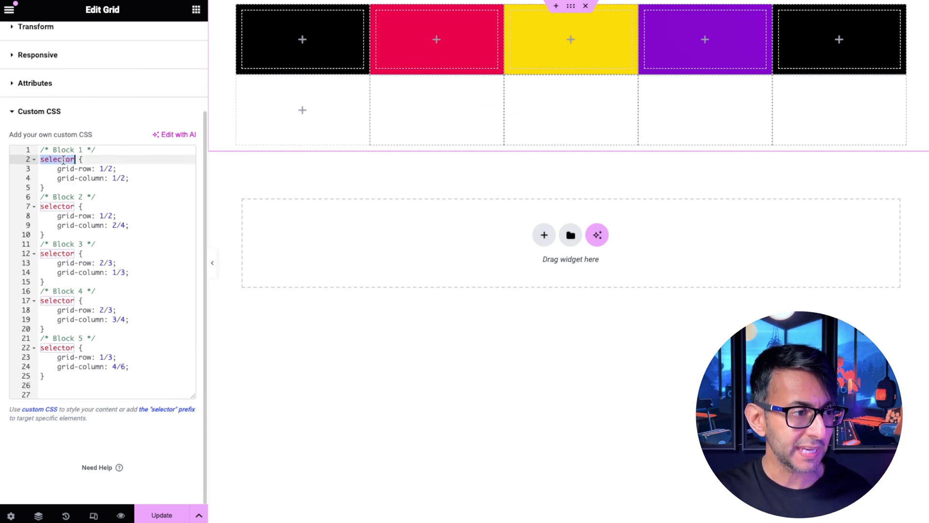
type(".g1")
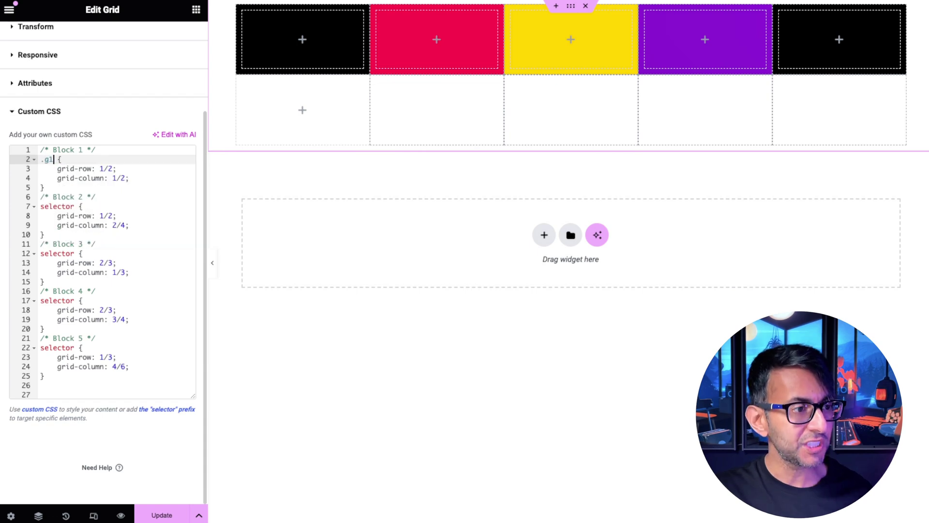
double_click(57, 206)
type(".g2")
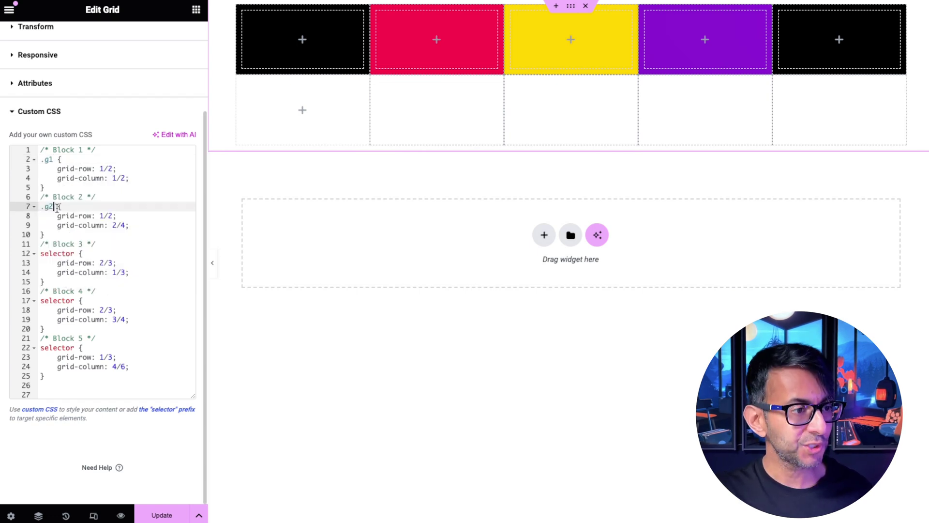
double_click(57, 253)
type(".g3")
double_click(59, 300)
type(".g4")
double_click(58, 348)
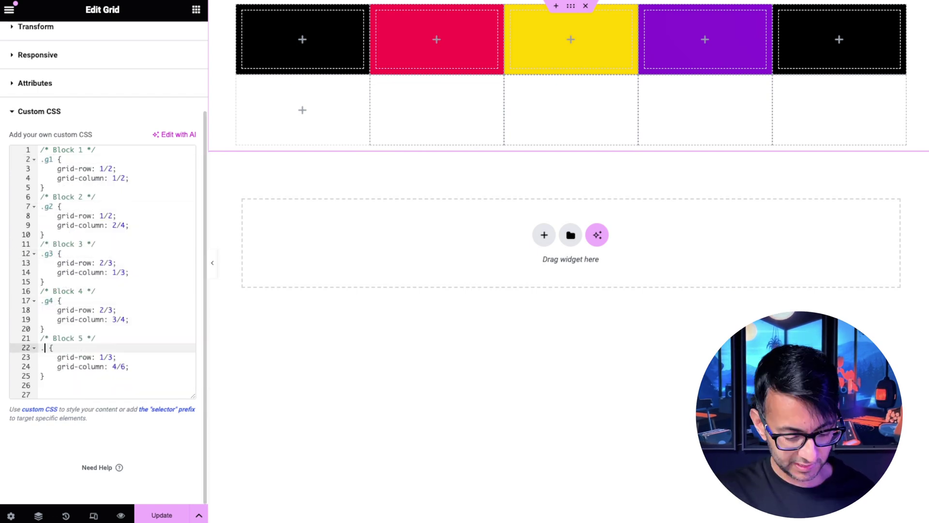
type(".g5")
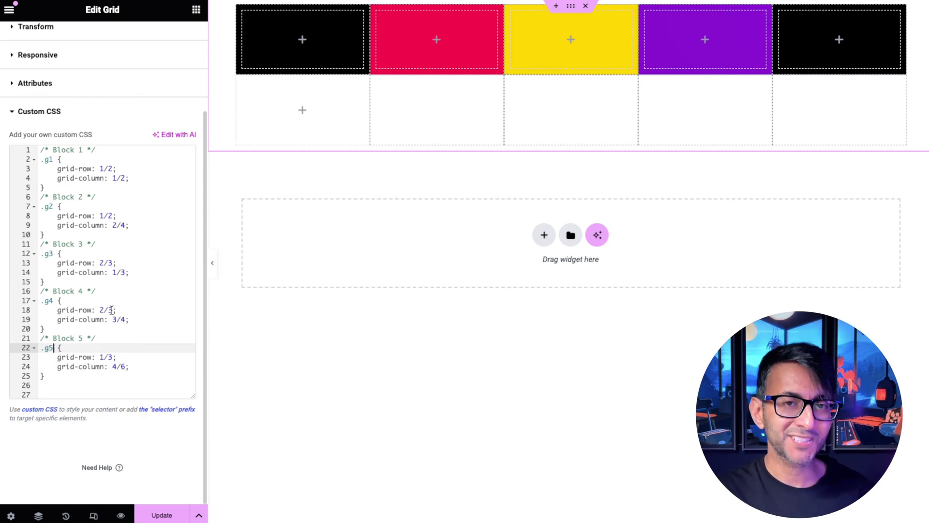
- Using the Navigator, give the first block container the CSS class g1
left_click(38, 516)
left_click(825, 104)
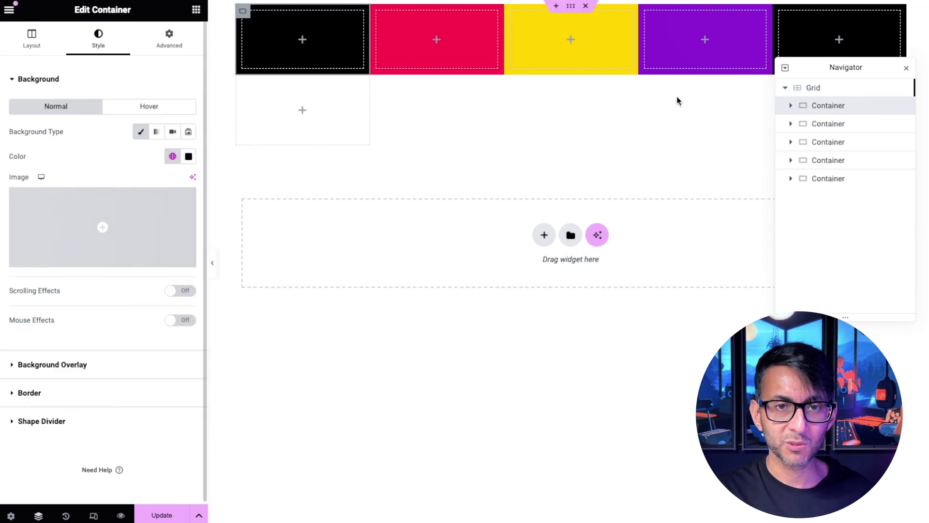
left_click(169, 39)
left_click(120, 394)
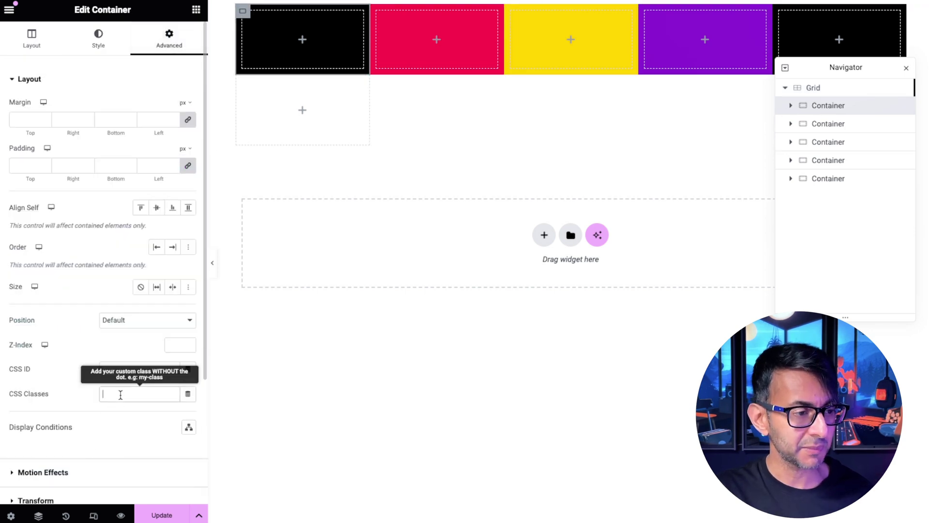
type("g1")
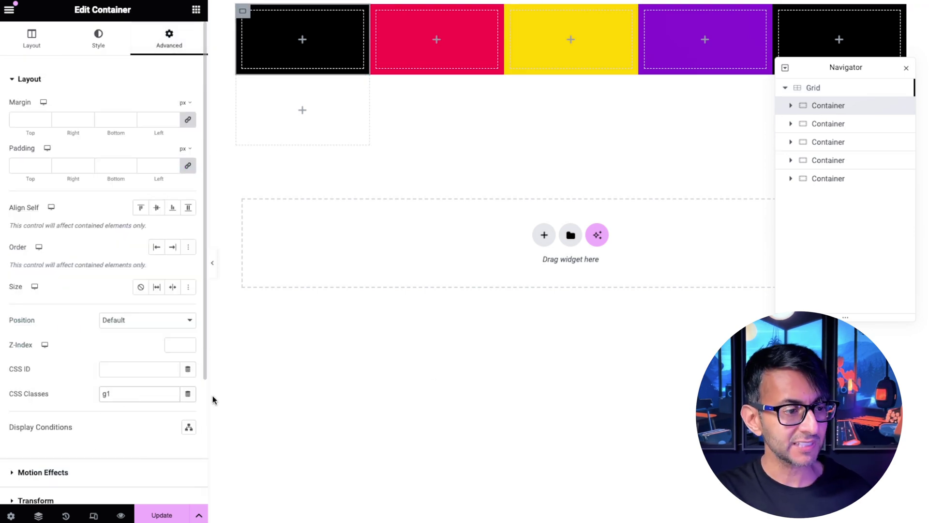
- Enter CSS classes g1 on the pink container and g5 on the last container
left_click(818, 122)
left_click(169, 39)
left_click(108, 400)
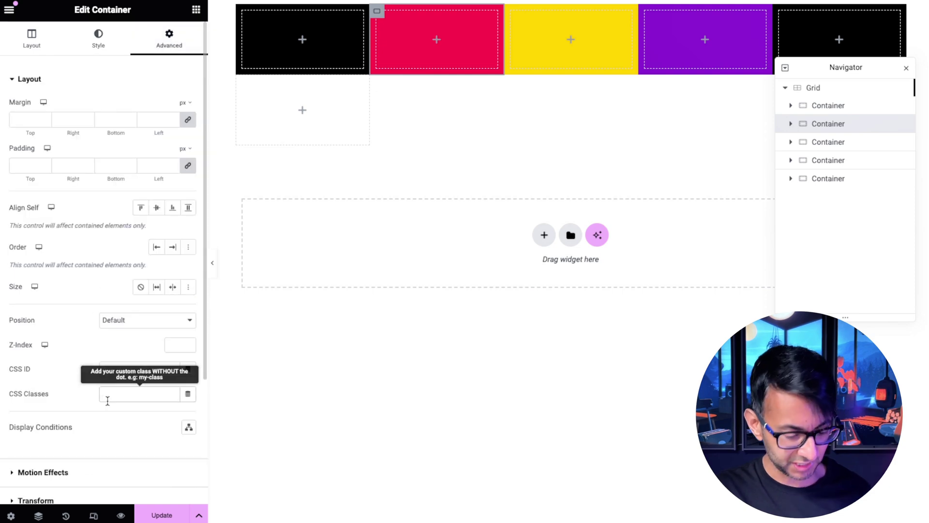
type("g1")
left_click(828, 160)
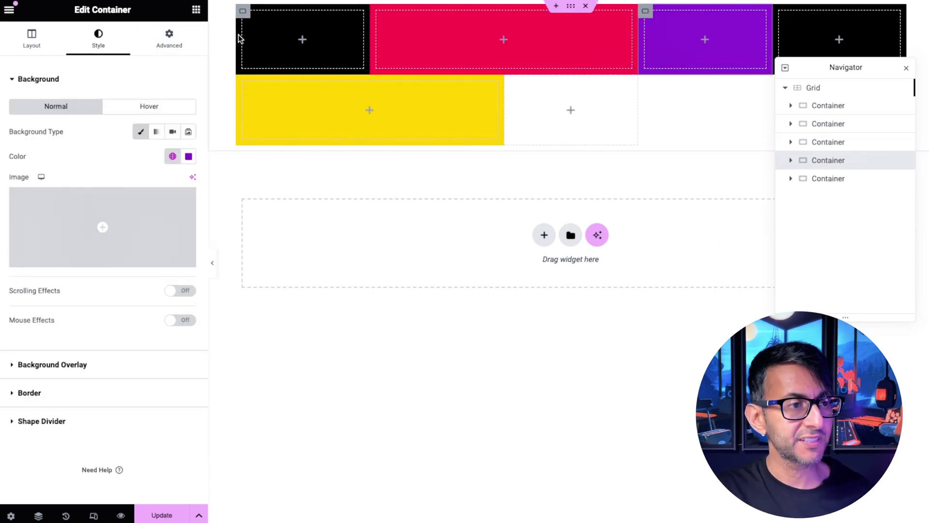
left_click(170, 38)
left_click(116, 393)
type("g5")
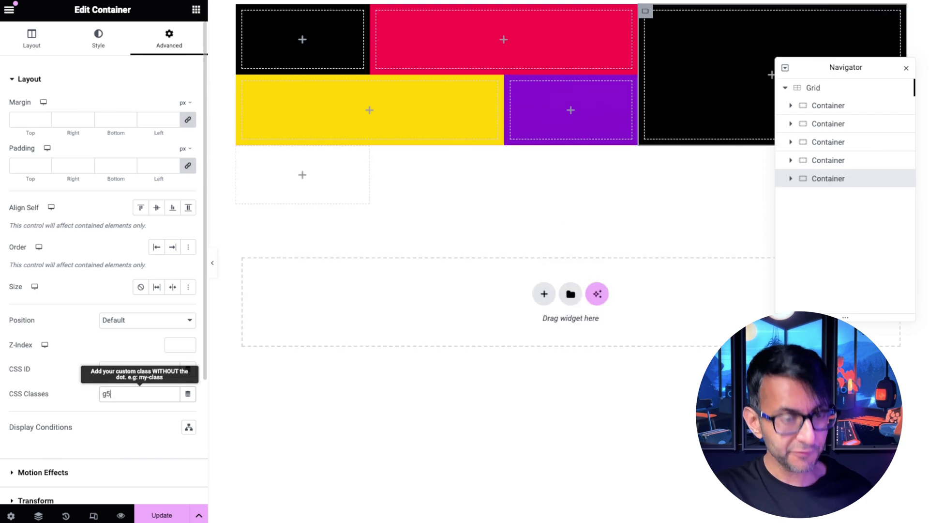
left_click_drag(856, 66, 451, 242)
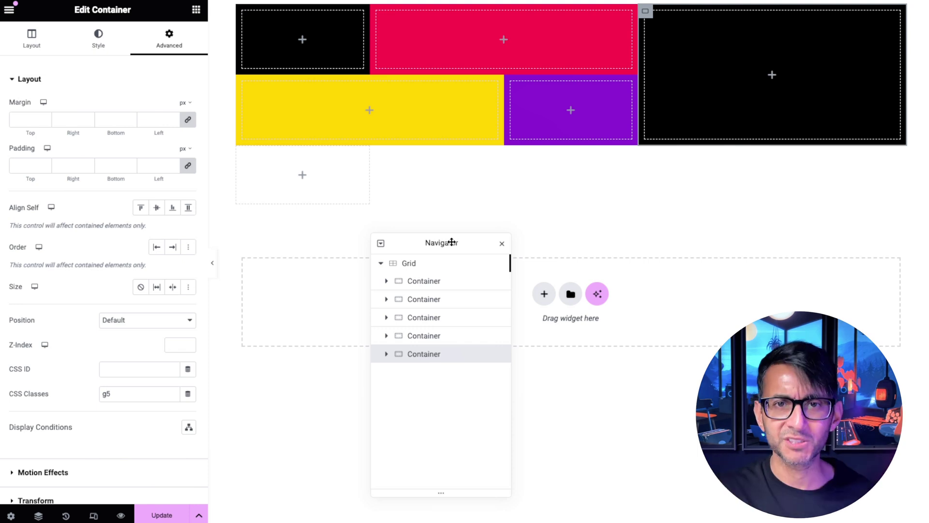
- Give the grid container a ~596 px minimum height and 20 px linked column and row gaps
left_click(571, 7)
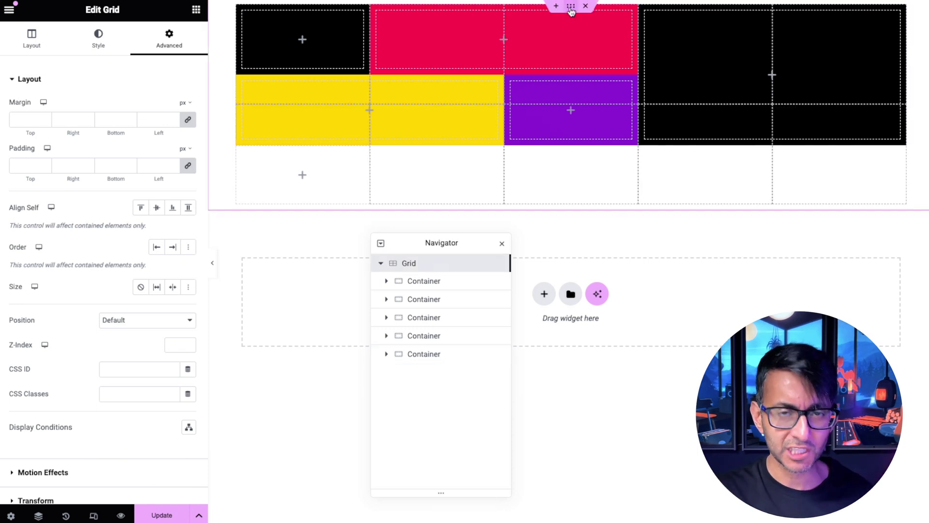
left_click(33, 39)
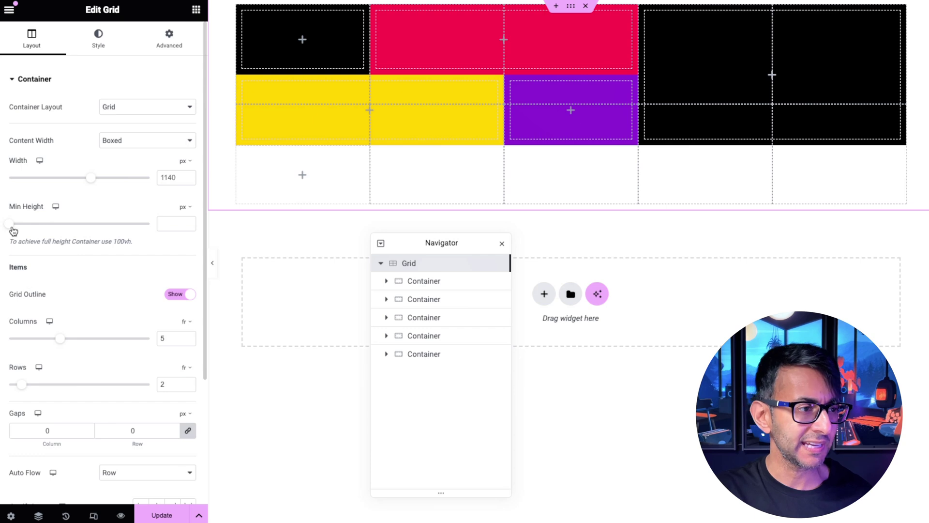
left_click_drag(13, 230, 70, 230)
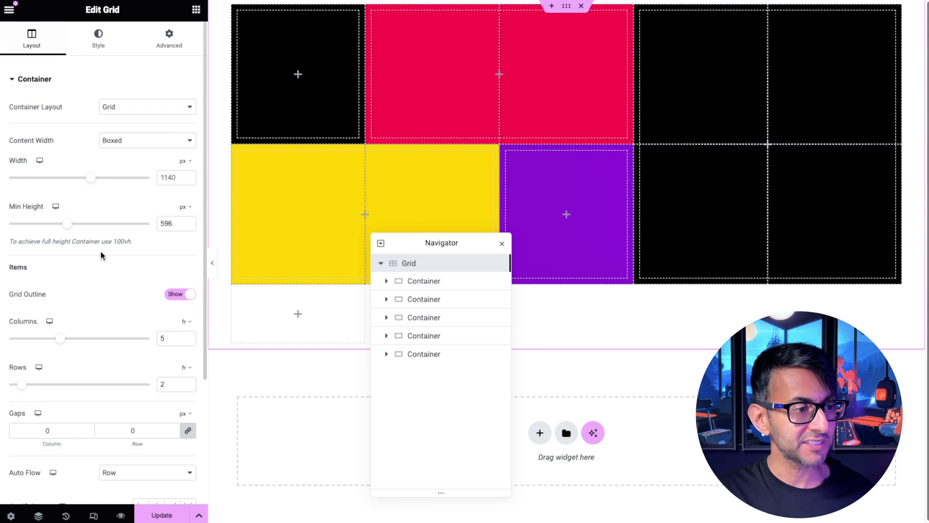
type("20")
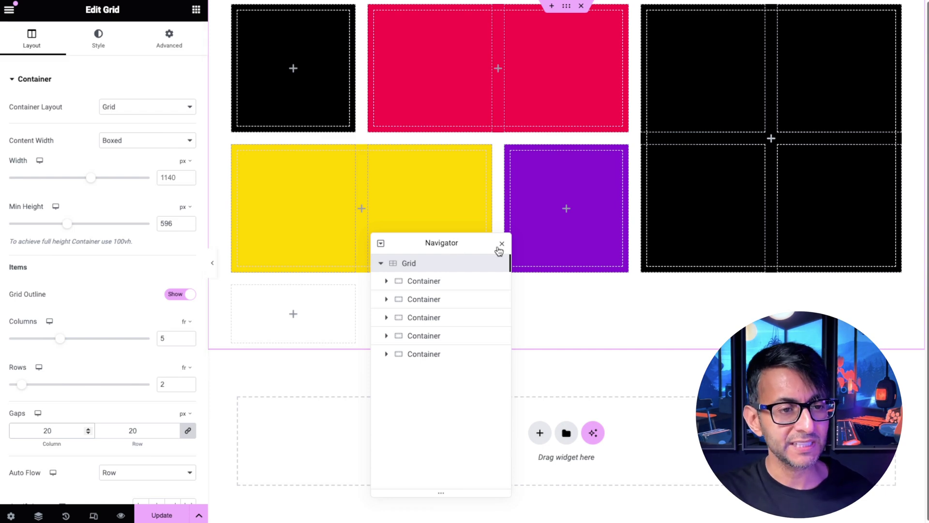
- Give the first block 15 px rounded corners in its border settings
left_click(238, 10)
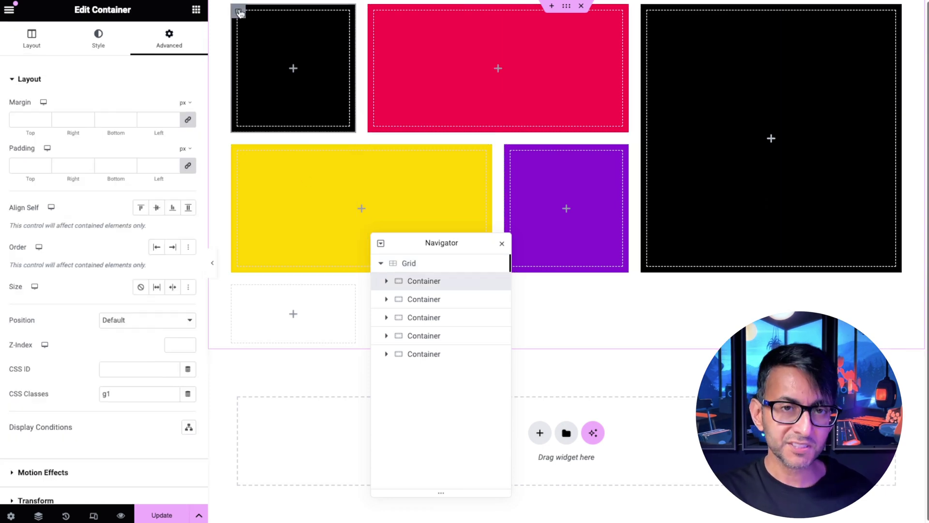
left_click(100, 39)
left_click(75, 385)
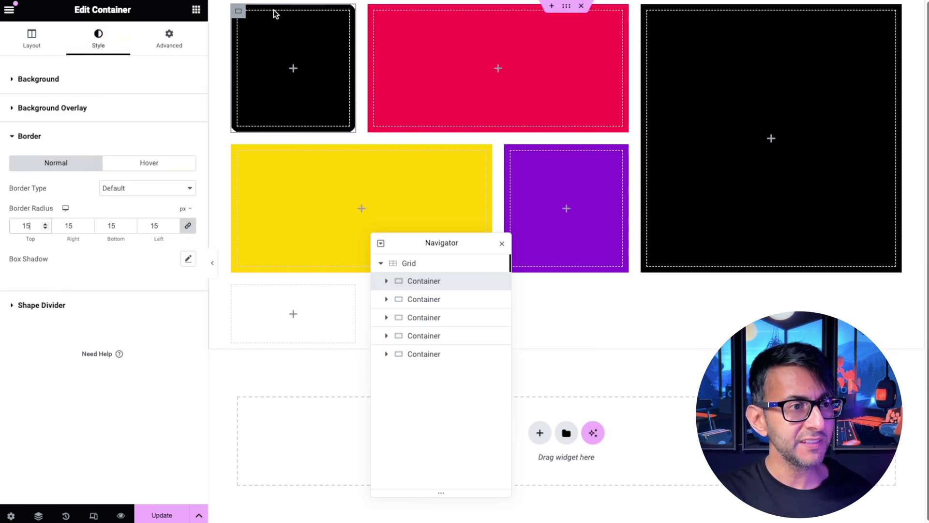
- Copy the first block's black rounded style onto the pink, yellow, purple and tall blocks
right_click(239, 12)
left_click(263, 96)
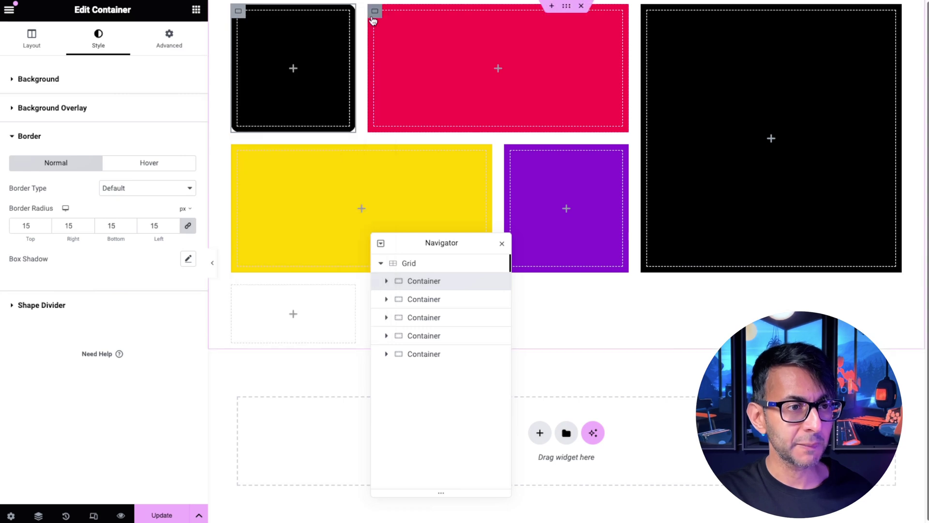
right_click(374, 15)
left_click(409, 139)
right_click(239, 152)
left_click(244, 267)
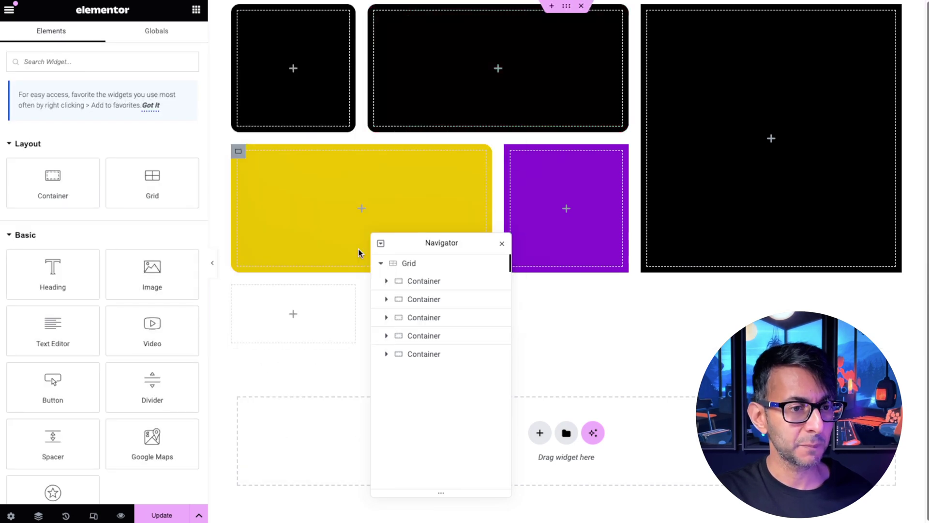
right_click(511, 151)
left_click(535, 272)
right_click(647, 10)
left_click(691, 137)
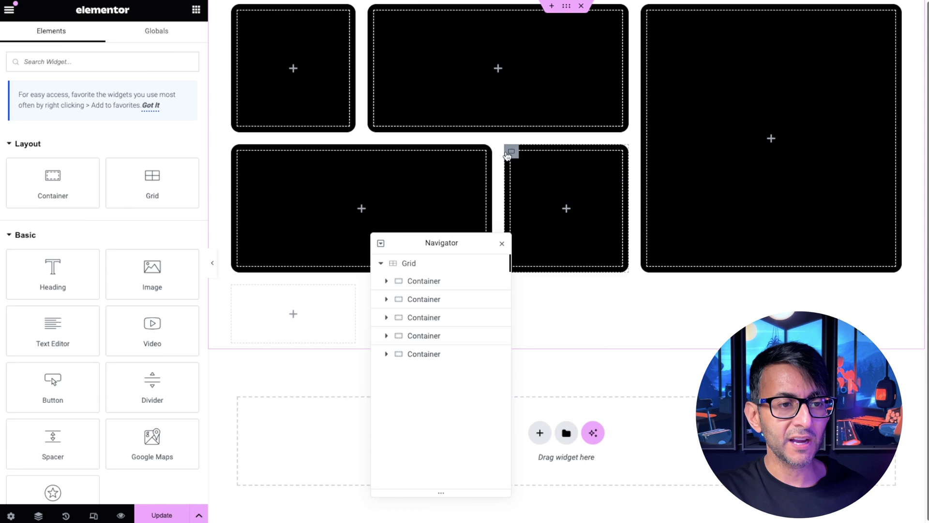
left_click(511, 151)
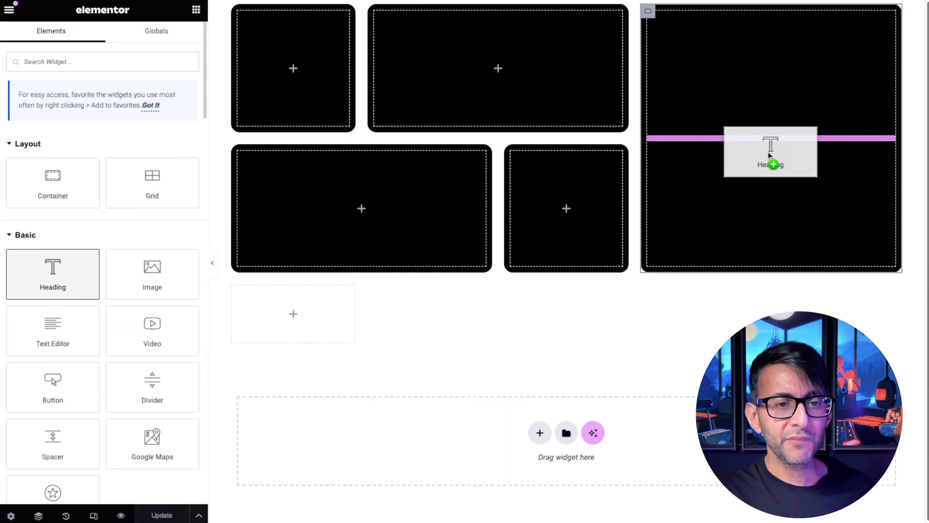
- Add a heading with the white global colour to the tall right block and duplicate it
left_click_drag(769, 159, 649, 155)
left_click(100, 39)
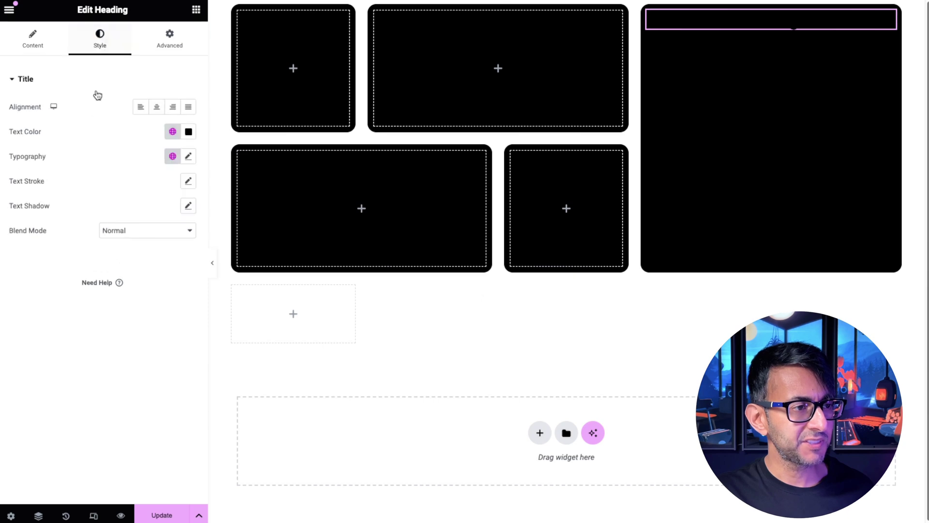
left_click(172, 131)
left_click(111, 288)
right_click(714, 17)
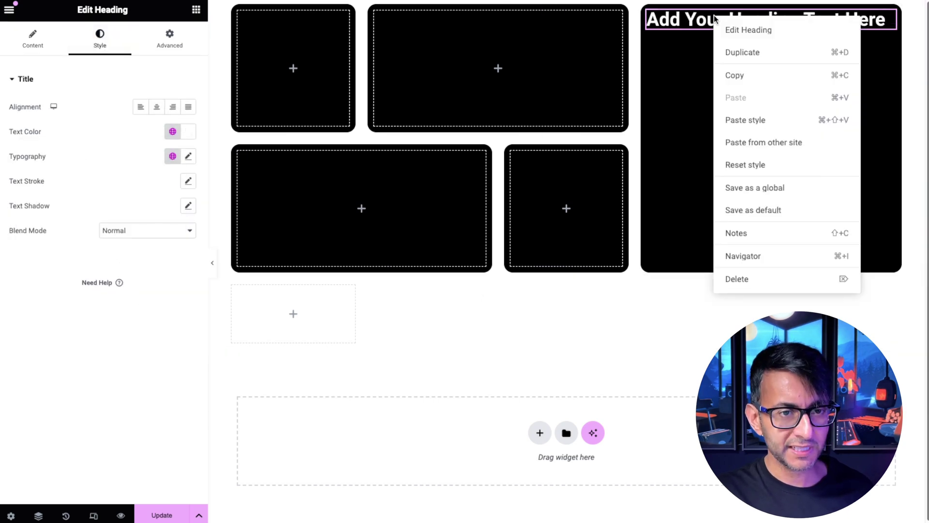
left_click(740, 52)
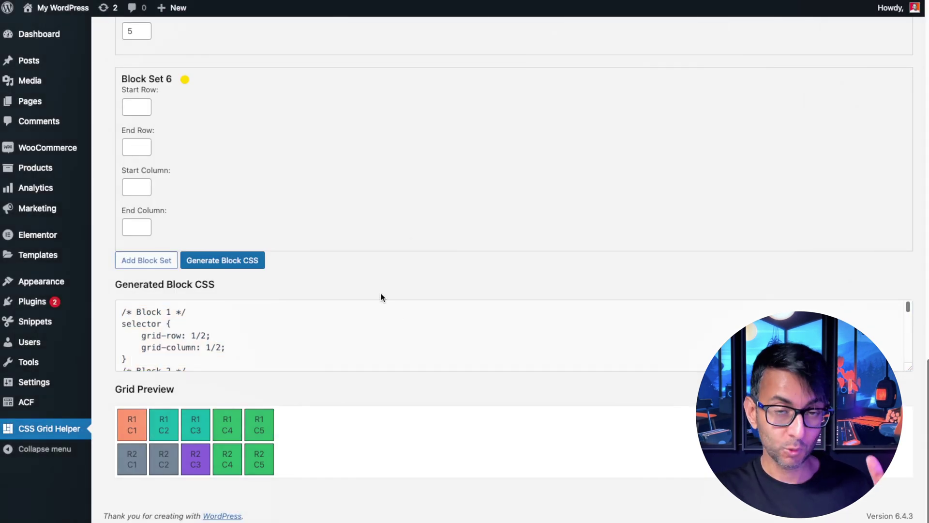
- Scroll to the Generated Block CSS and enlarge its box to show more placement rules
scroll(225, 328, "down", 3)
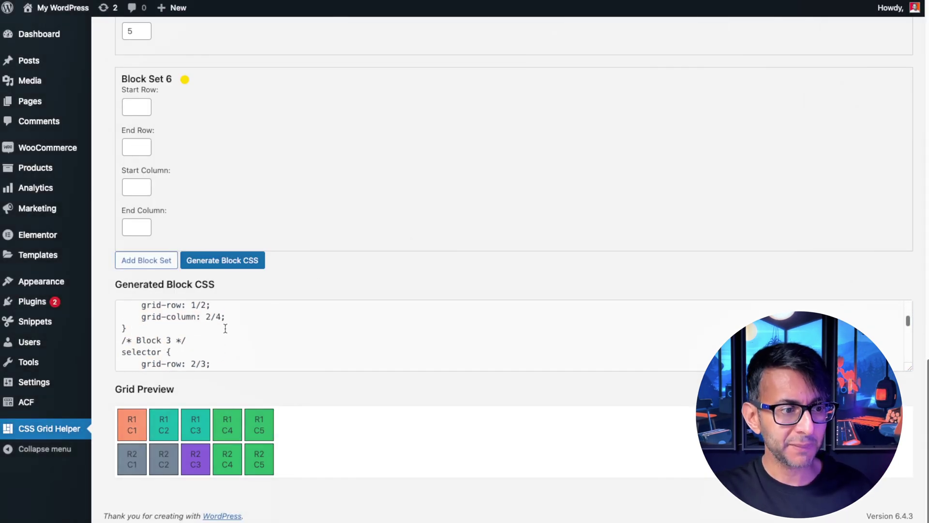
scroll(225, 329, "down", 2)
left_click_drag(904, 370, 905, 516)
scroll(395, 429, "up", 5)
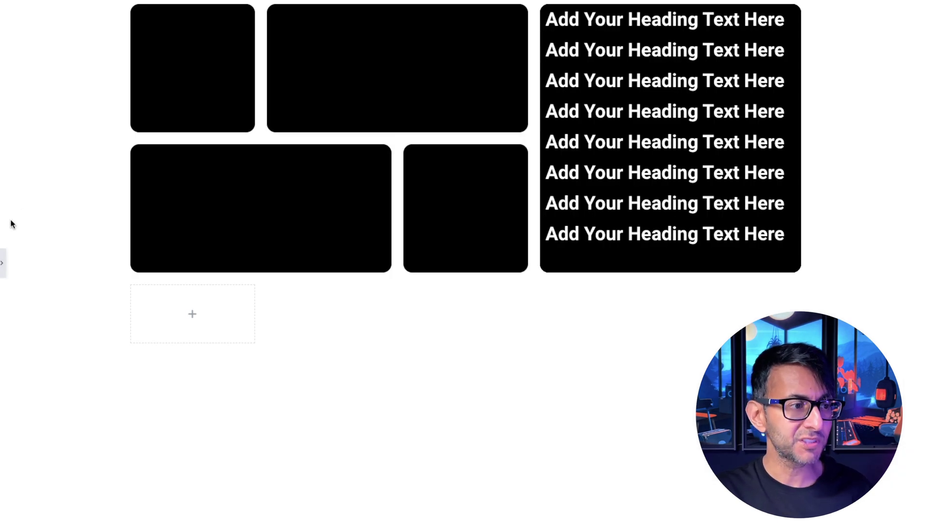
- Reopen the Elementor editing panel from the left-edge toggle
left_click(3, 263)
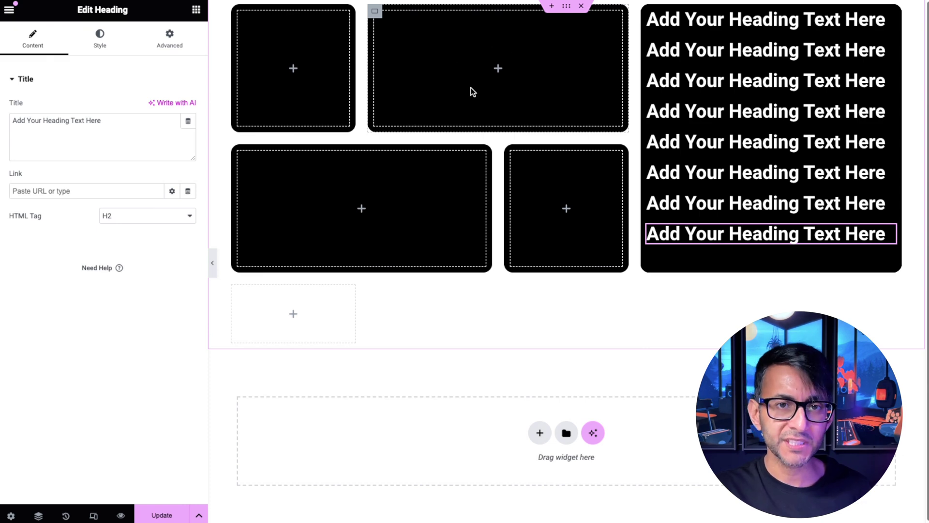
- Show the grid container's Advanced Custom CSS and step through the .g2 and .g3 placement rules
left_click(566, 6)
left_click(178, 48)
scroll(150, 370, "down", 4)
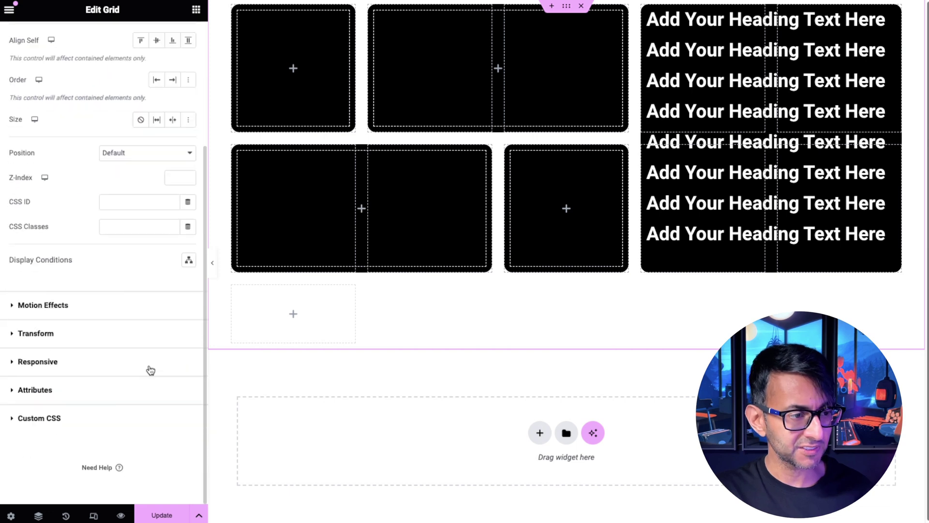
left_click(108, 418)
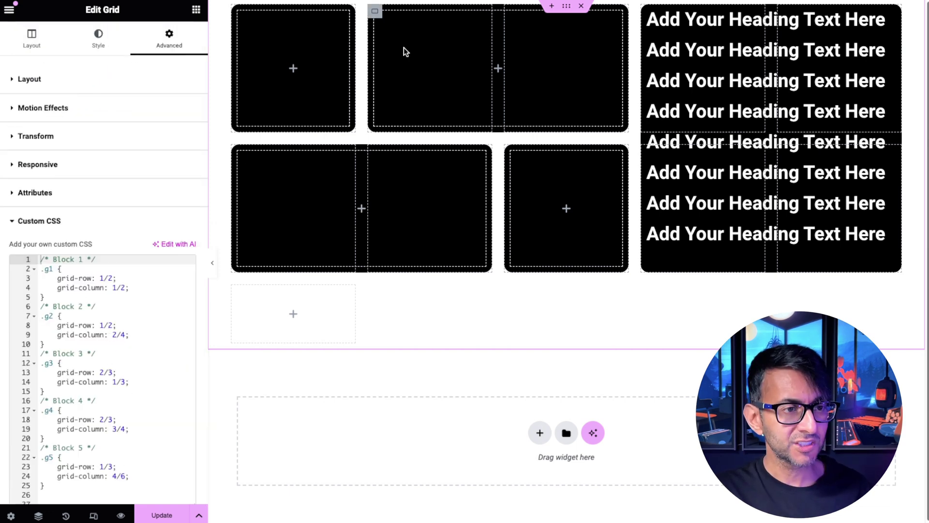
left_click(102, 325)
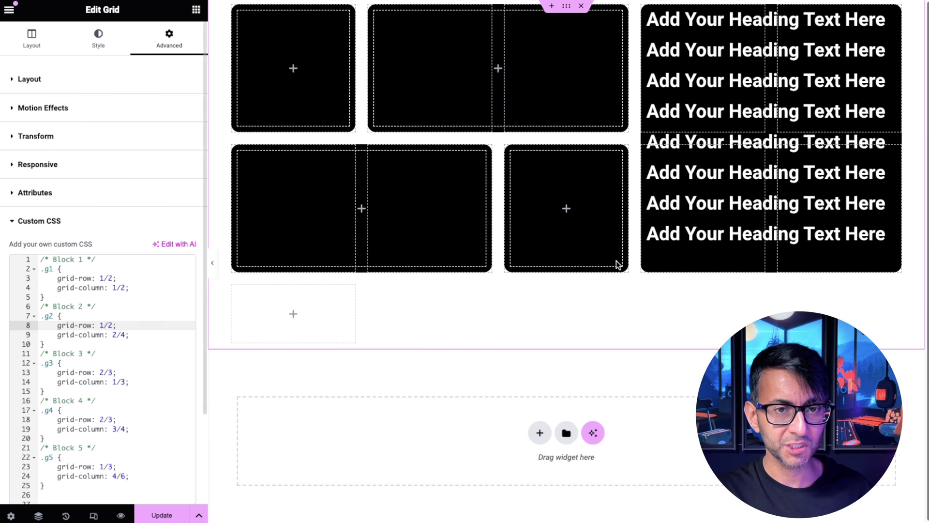
scroll(63, 385, "down", 1)
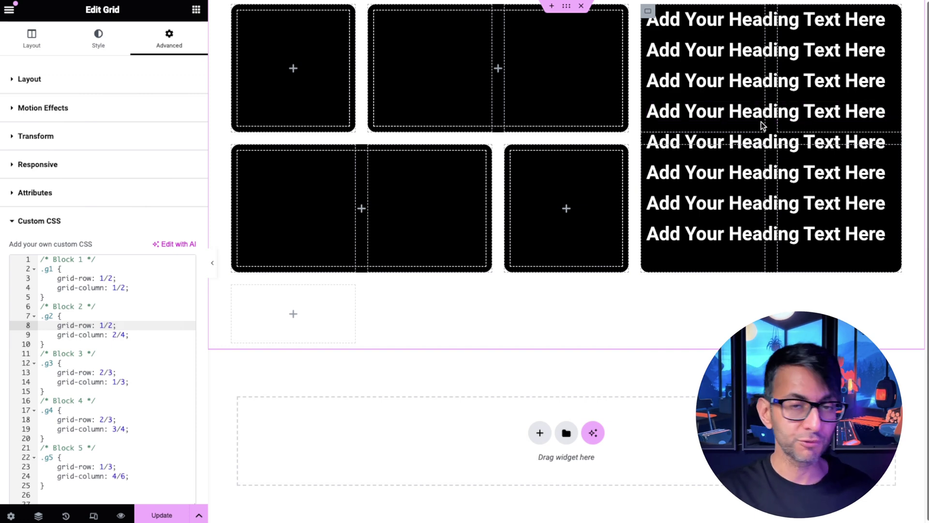
left_click(147, 366)
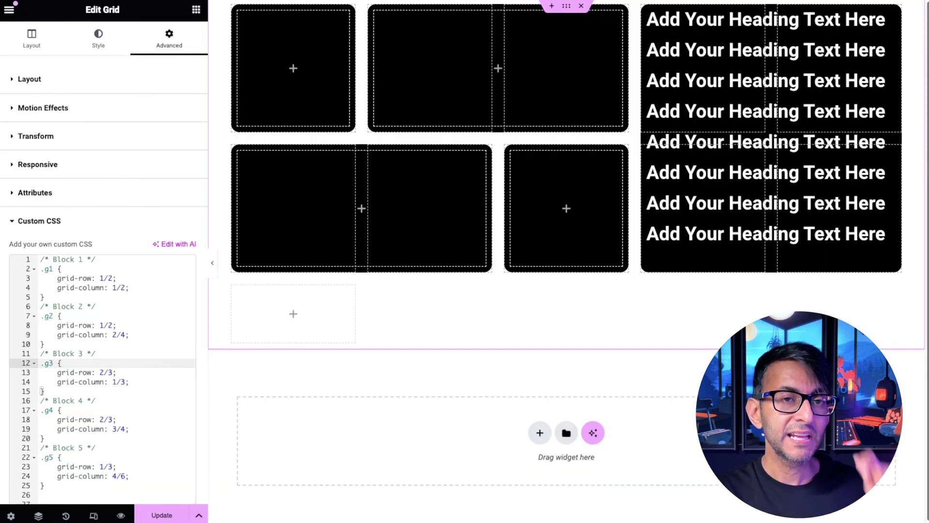
- Preview the page at phone width, then at 768 px tablet portrait width
left_click(95, 516)
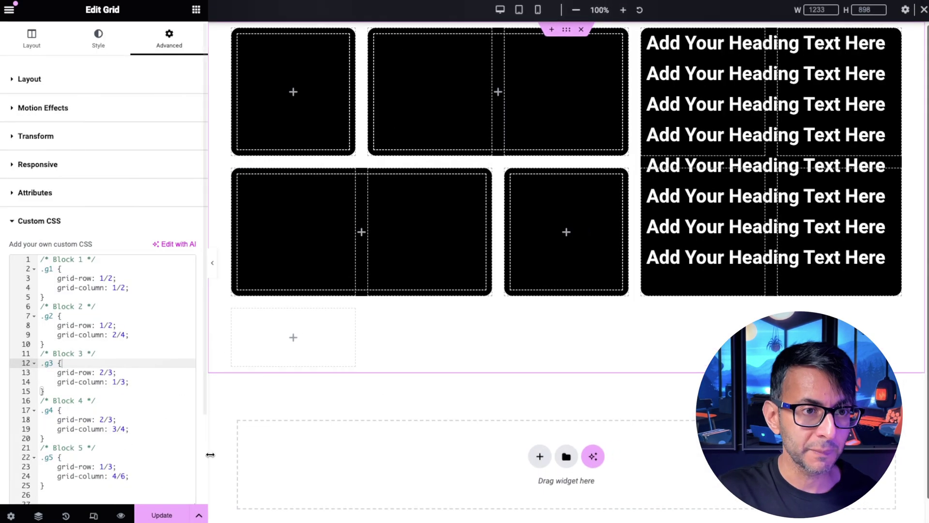
left_click(536, 11)
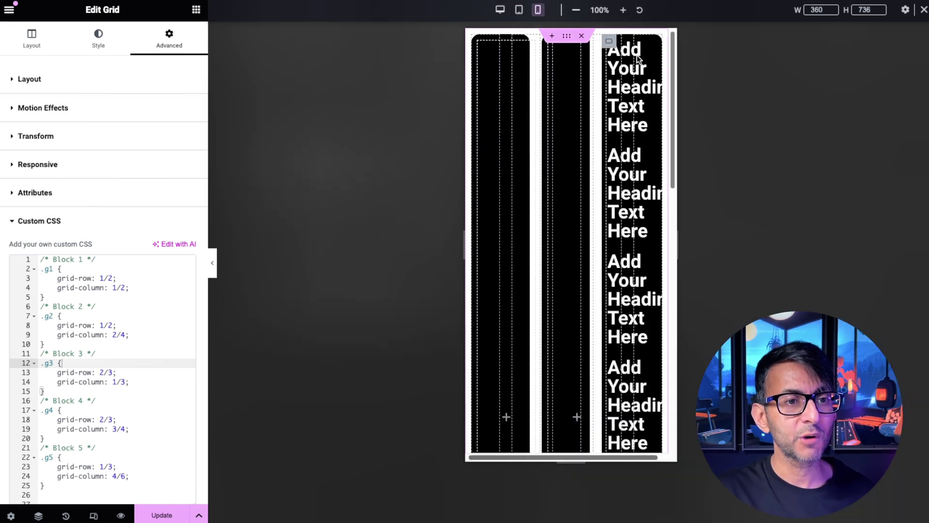
left_click(517, 11)
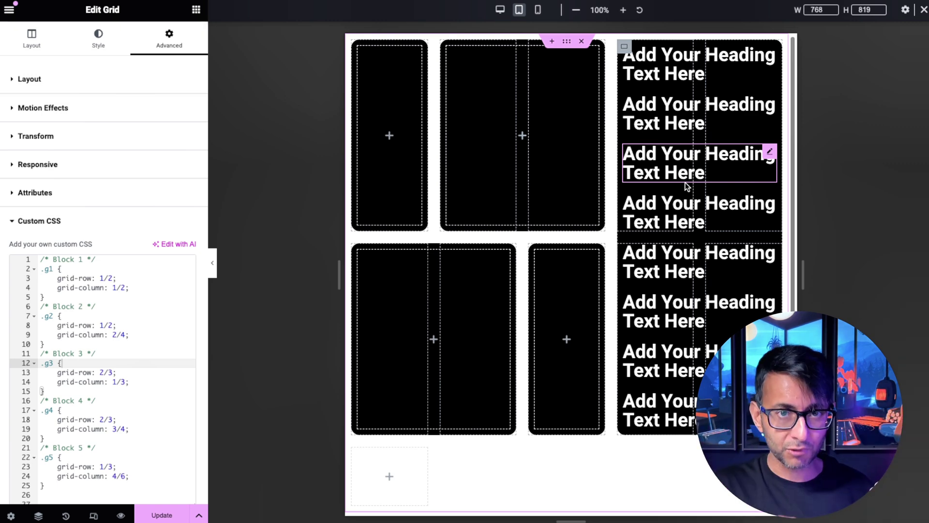
left_click(500, 10)
scroll(152, 338, "down", 1)
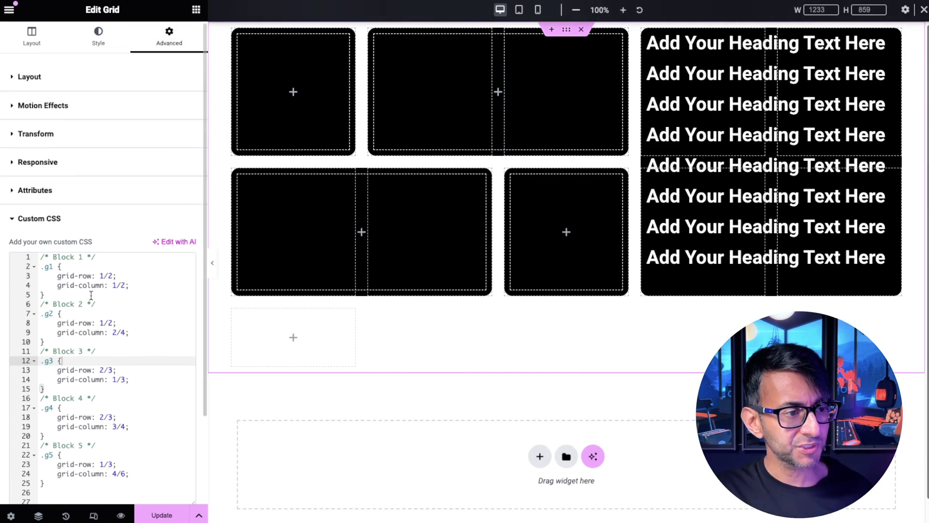
left_click(83, 275)
left_click(42, 256)
key("Return")
key("Return")
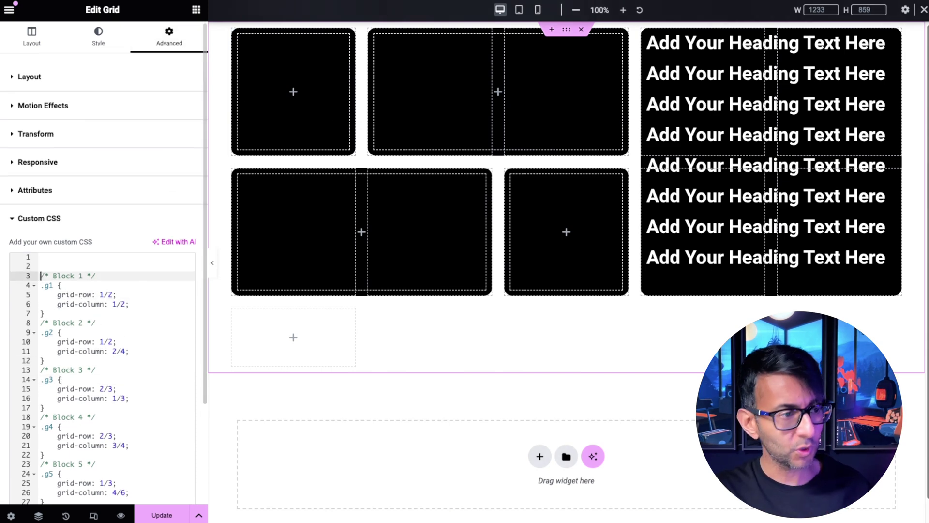
left_click(43, 257)
key("ctrl+v")
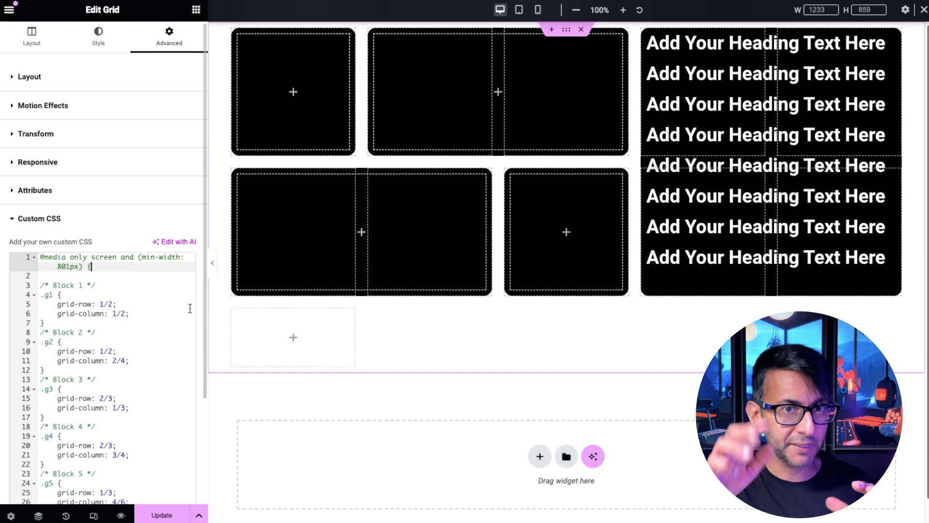
- Close the media query with '}' after the last rule and save the page
scroll(189, 308, "down", 1)
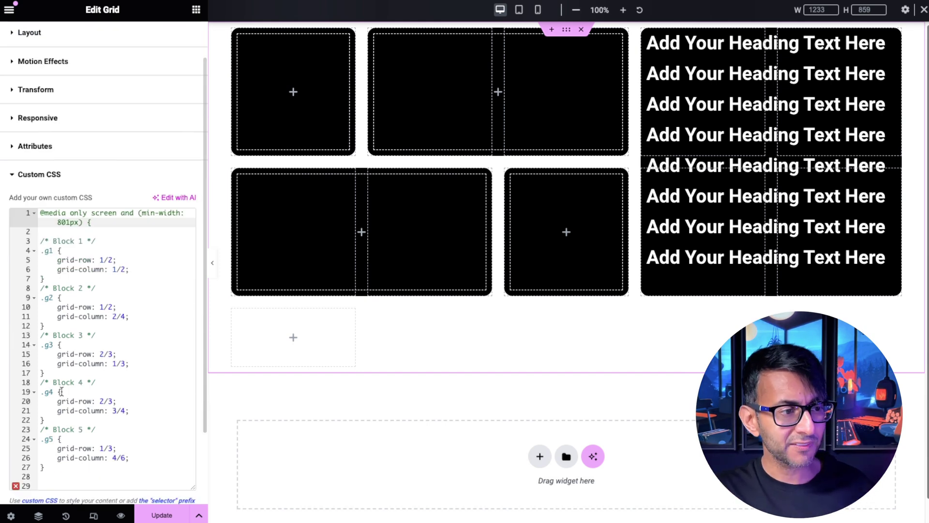
left_click(53, 477)
type("}")
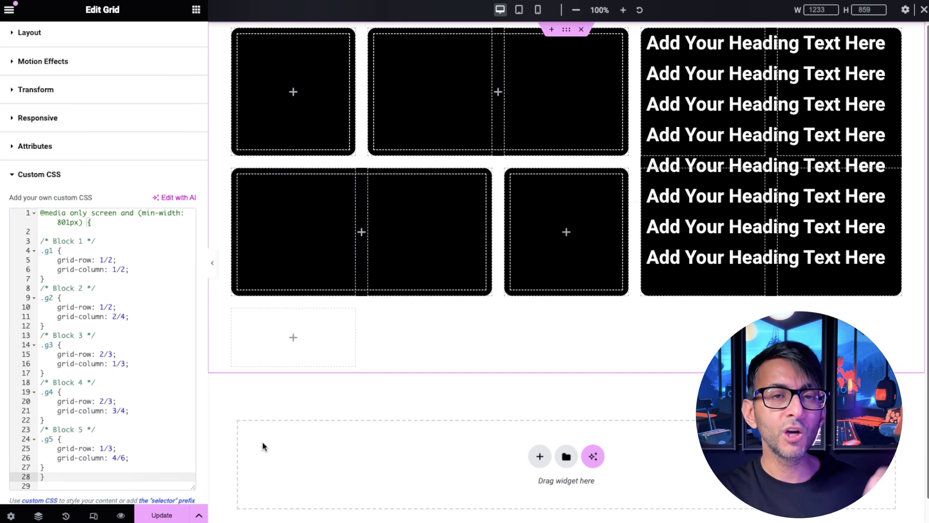
key("ctrl+s")
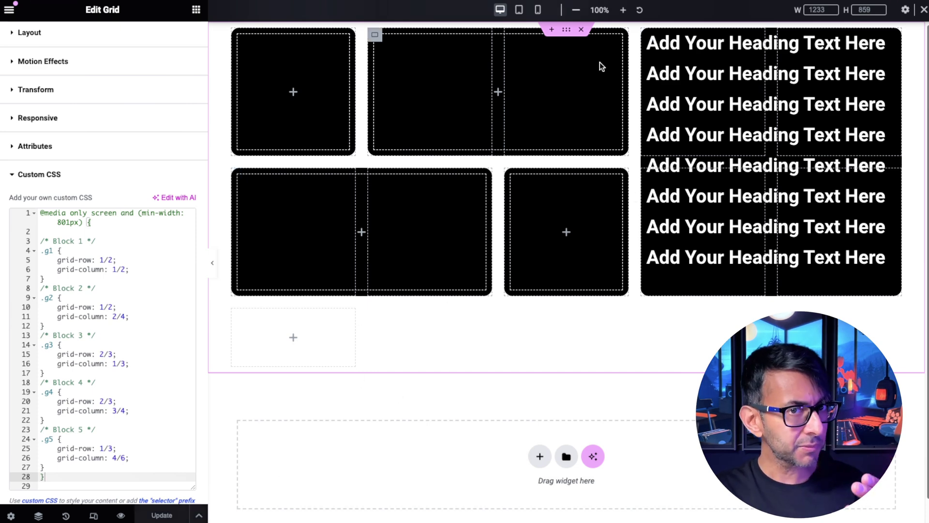
- In phone preview, raise the second block's minimum height to 283 px
left_click(537, 9)
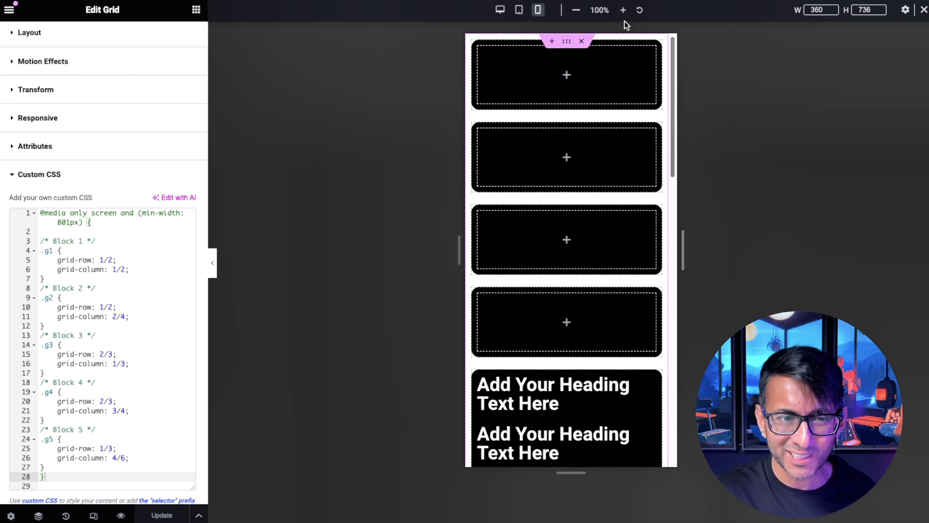
left_click(478, 130)
left_click(31, 39)
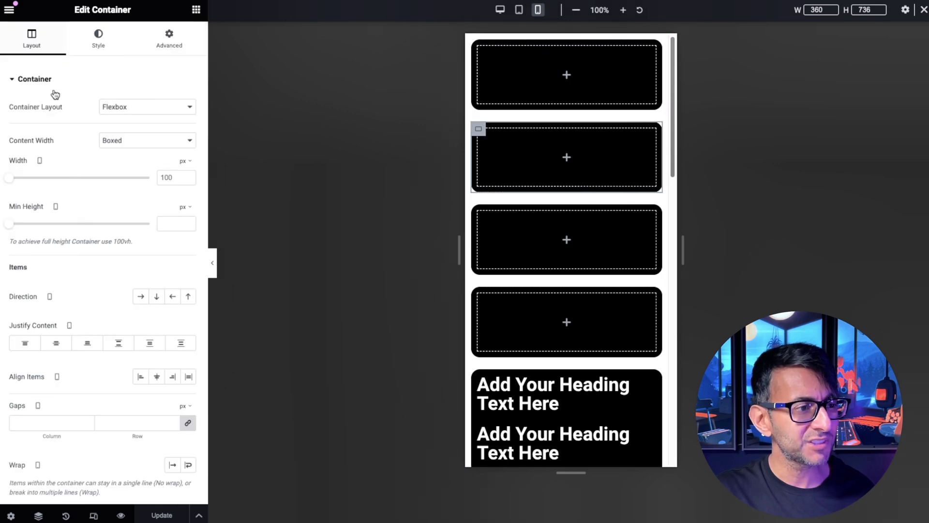
left_click_drag(10, 223, 32, 226)
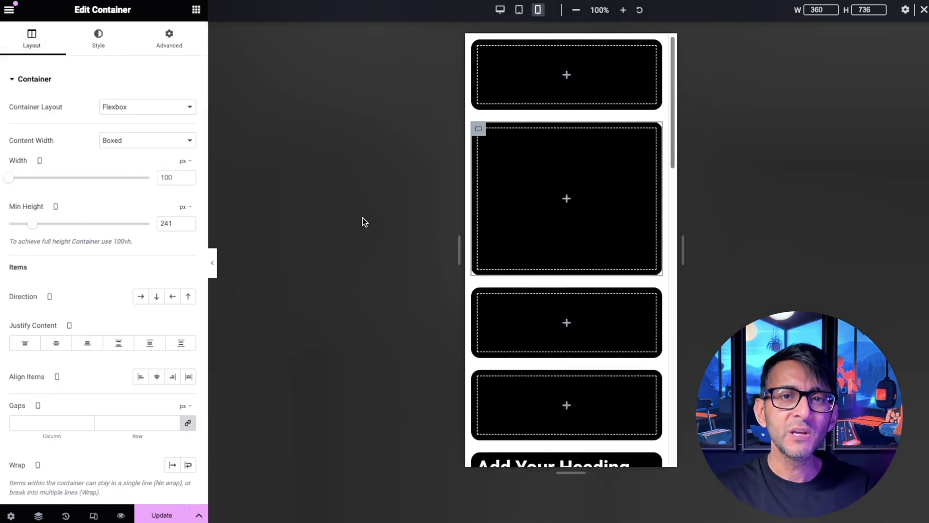
- Check the desktop, mobile and tablet previews, then select all of the grid's custom CSS
left_click(500, 15)
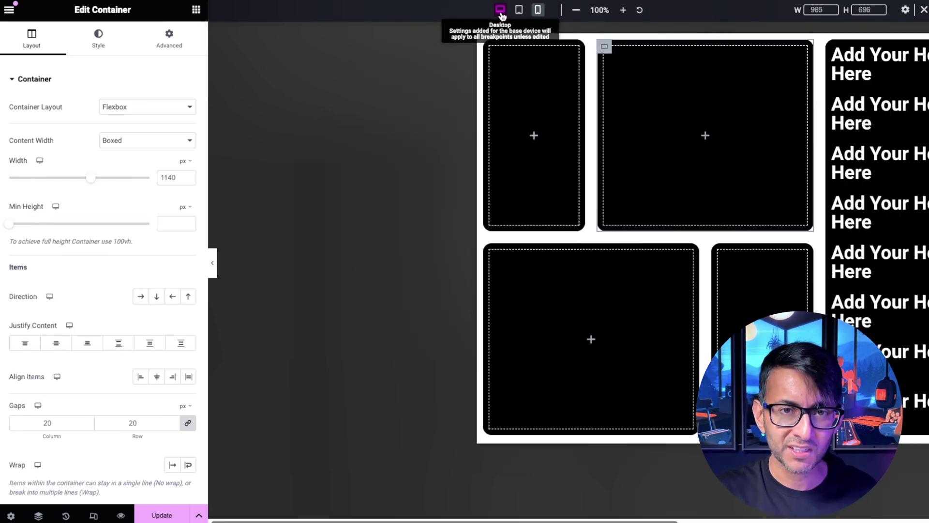
left_click(539, 14)
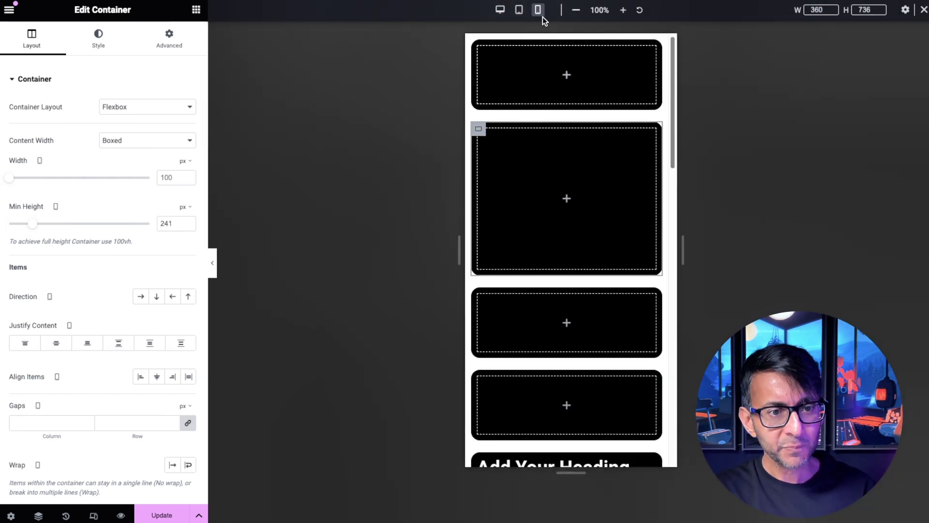
left_click(518, 10)
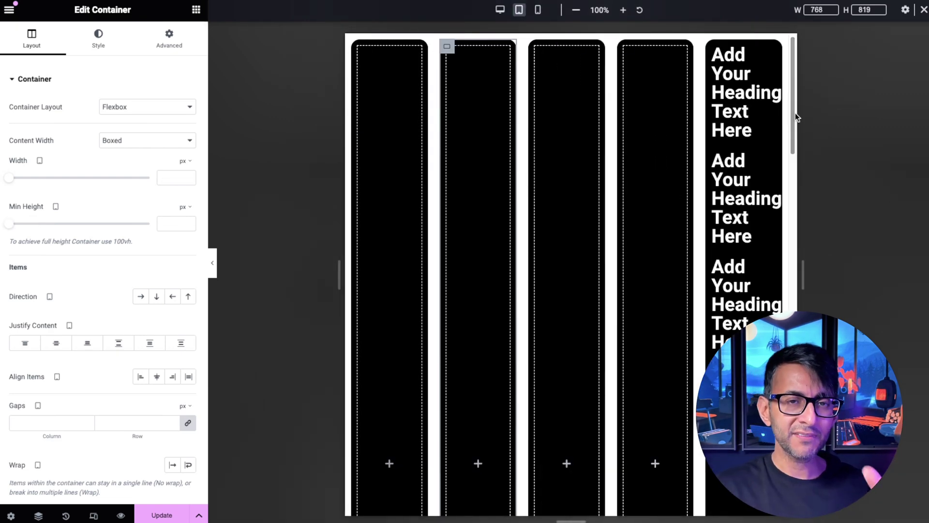
left_click(168, 40)
scroll(96, 446, "down", 4)
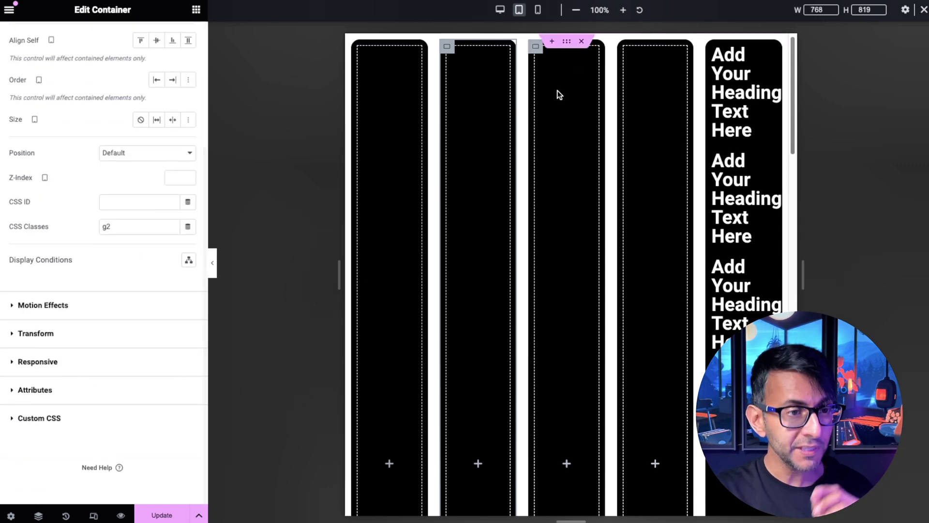
key("ctrl+a")
key("ctrl+c")
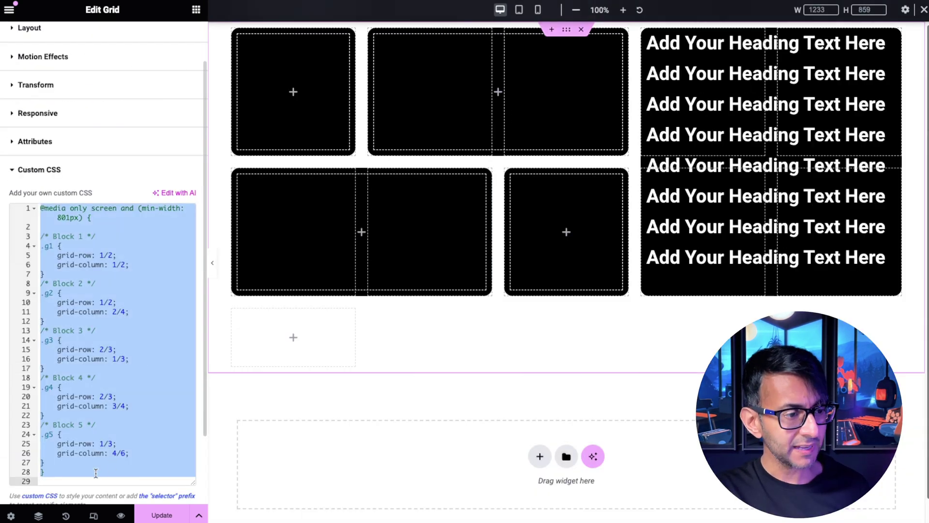
- Paste the copied CSS below as a second 500px–800px media query, then preview at tablet width
left_click(77, 470)
key("Return")
key("Return")
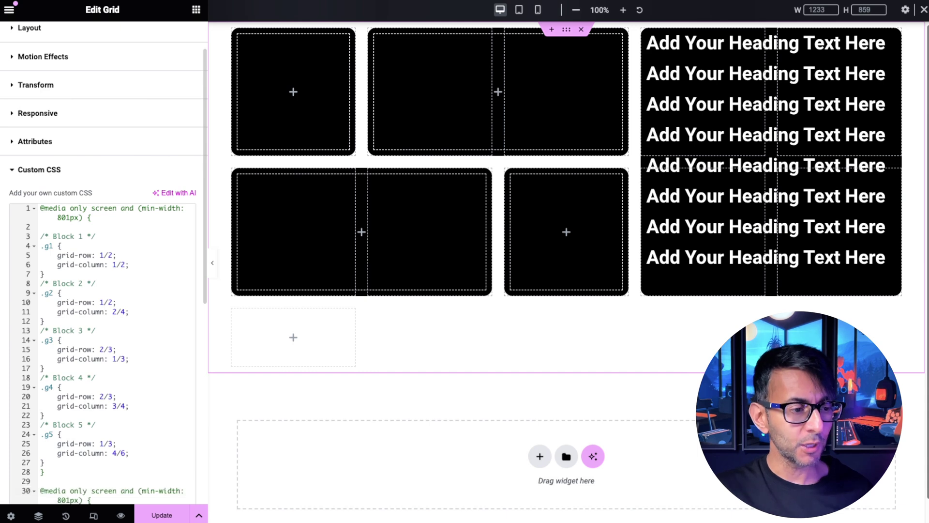
key("ctrl+v")
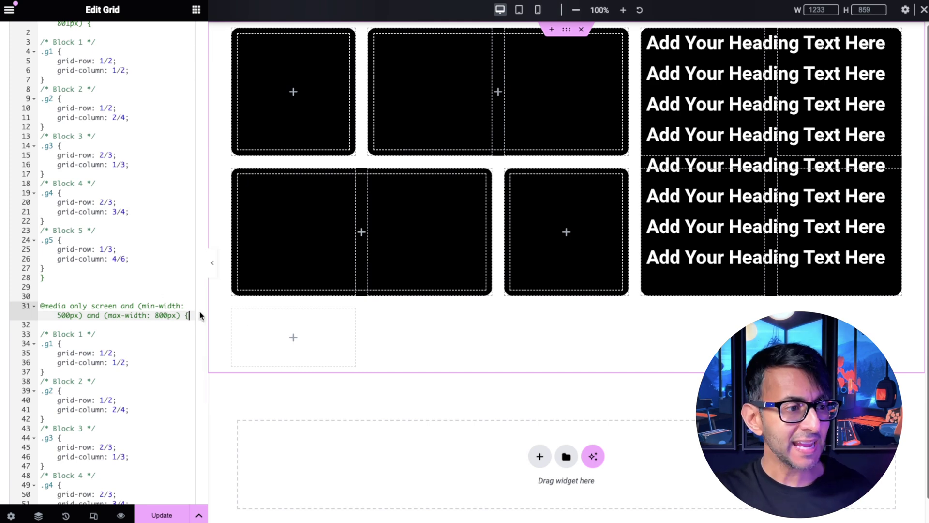
scroll(107, 361, "down", 2)
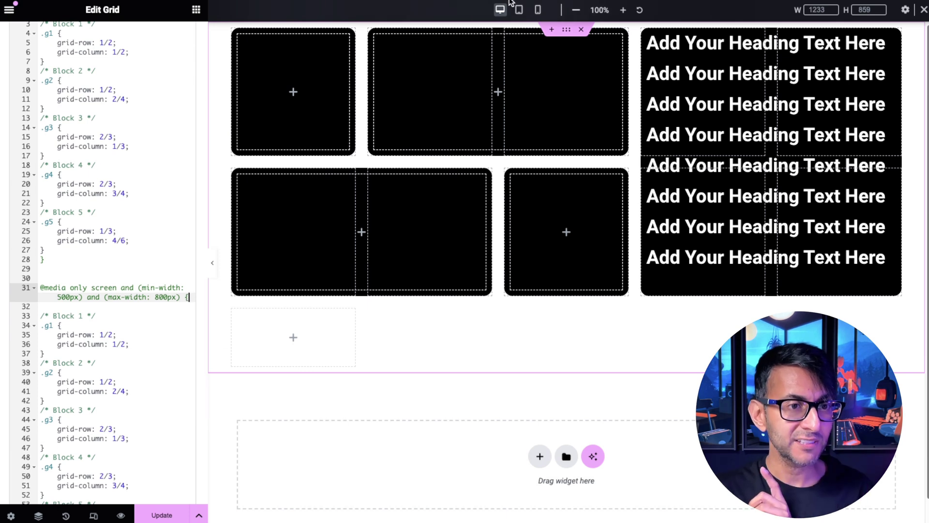
left_click(520, 10)
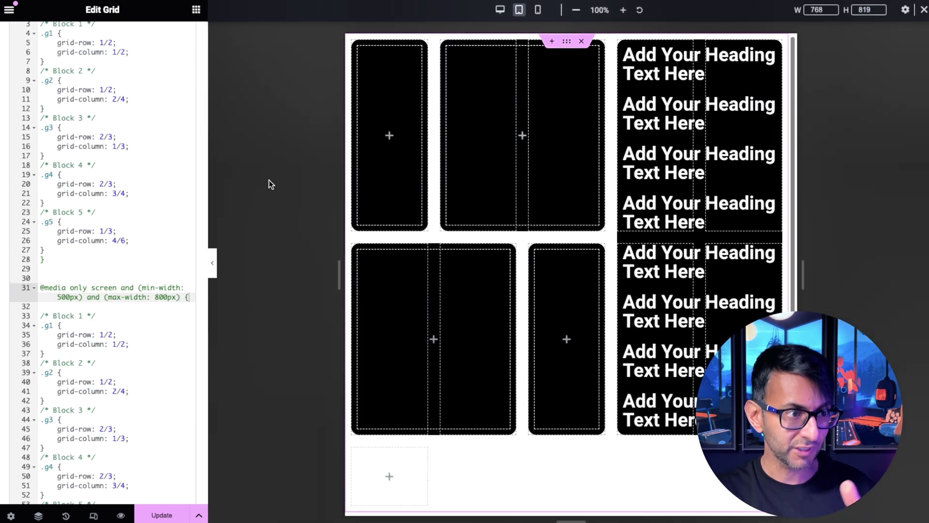
left_click(426, 83)
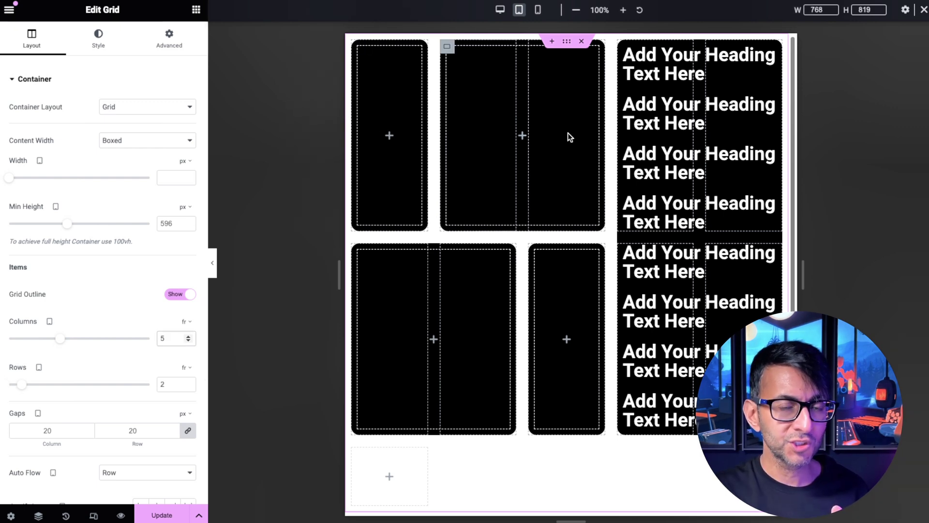
- Set the tablet grid to 3 columns and 4 rows
key("BackSpace")
type("3")
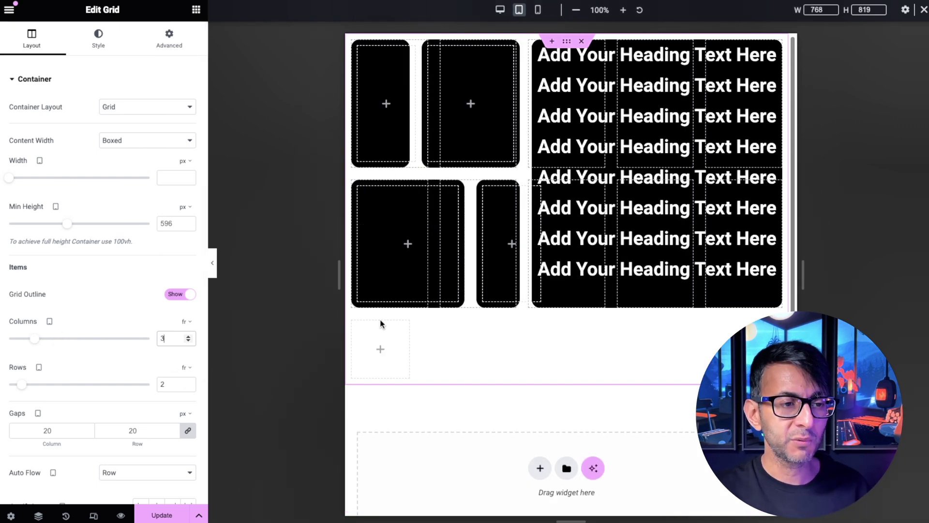
double_click(165, 390)
type("4")
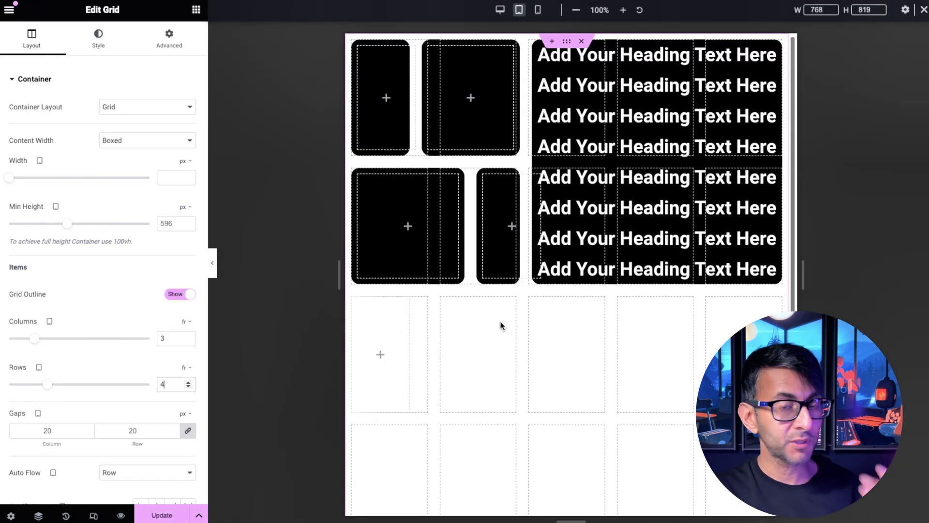
scroll(174, 327, "down", 5)
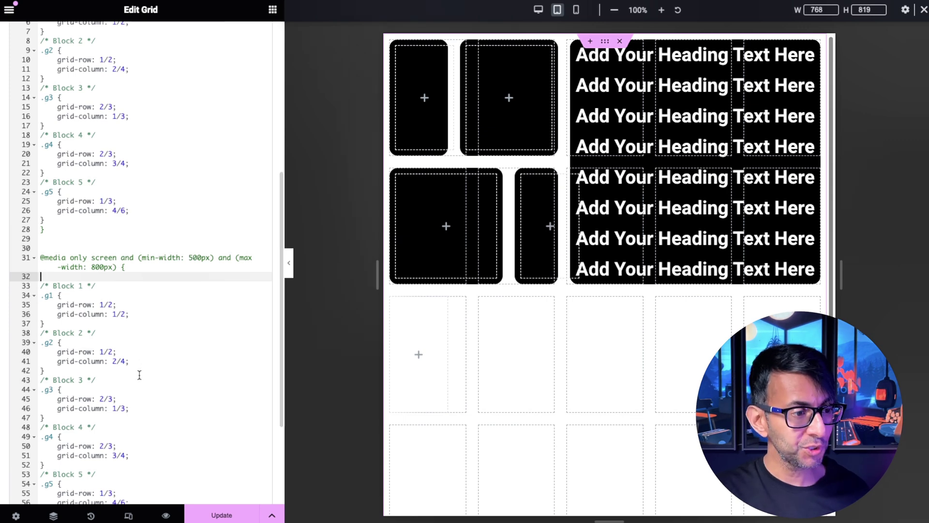
- In the 500–800px media query, change .g5's grid-row to 3/5
scroll(140, 375, "down", 1)
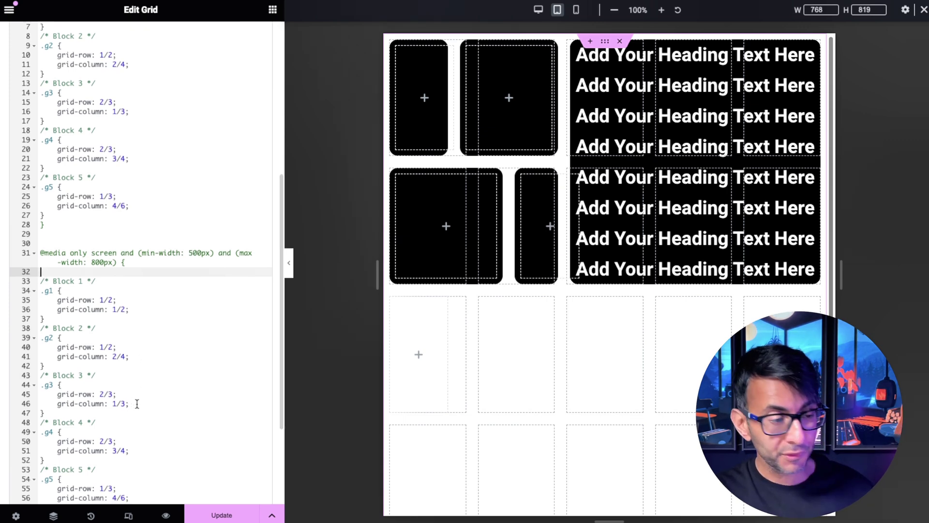
scroll(133, 403, "down", 3)
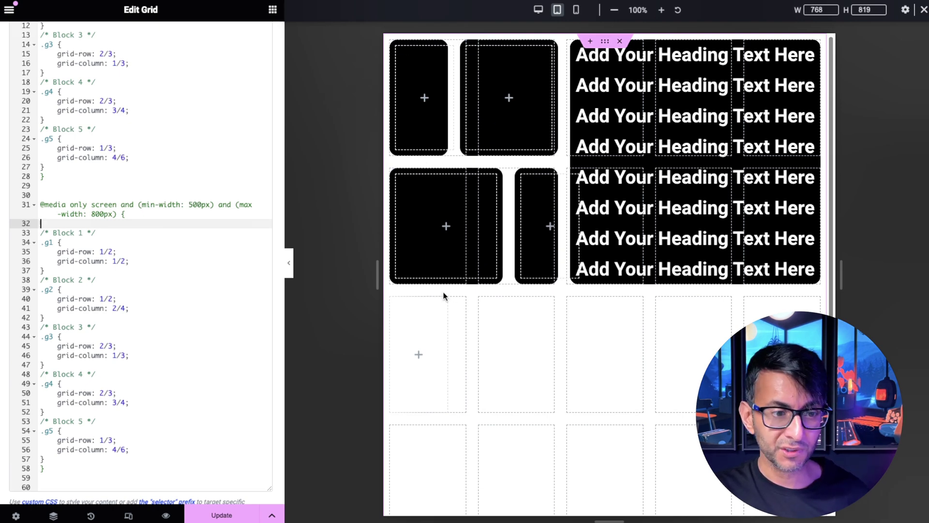
left_click(104, 440)
key("BackSpace")
type("3")
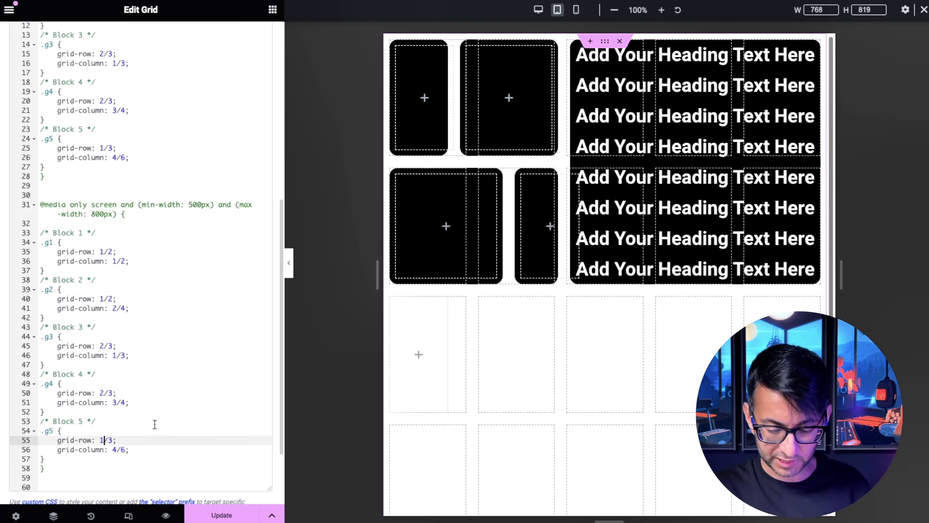
key("Right")
key("Right")
key("BackSpace")
type("5")
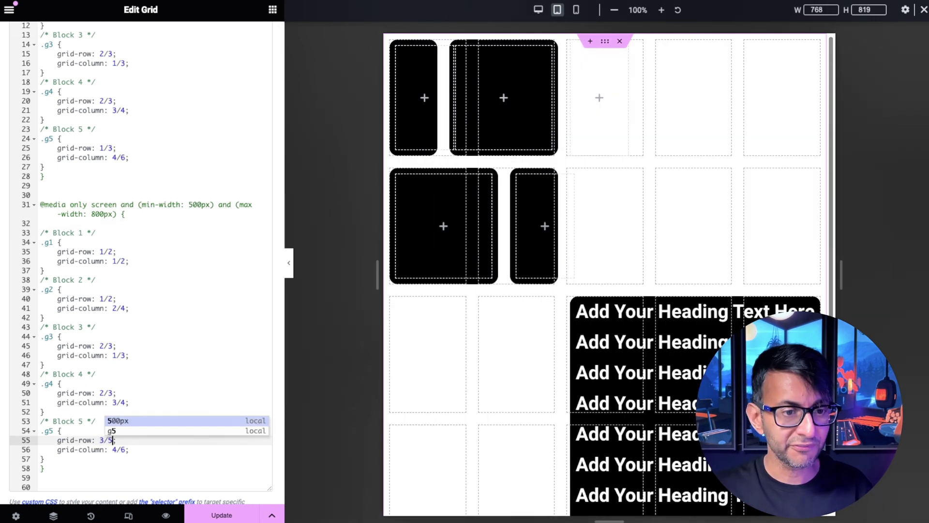
- Change .g5's grid-column to 1/4, then check the mobile and desktop previews
scroll(159, 244, "down", 2)
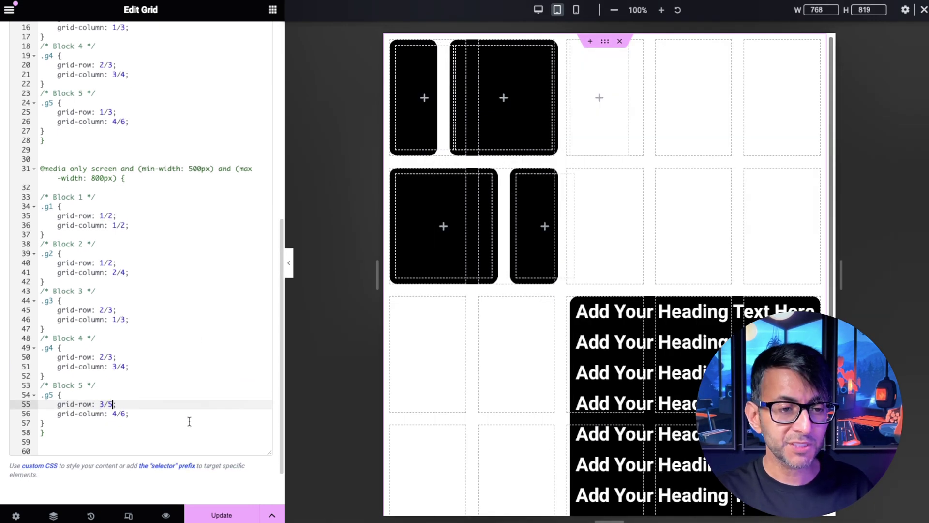
left_click(117, 414)
key("BackSpace")
key("Delete")
key("Delete")
type("1/4")
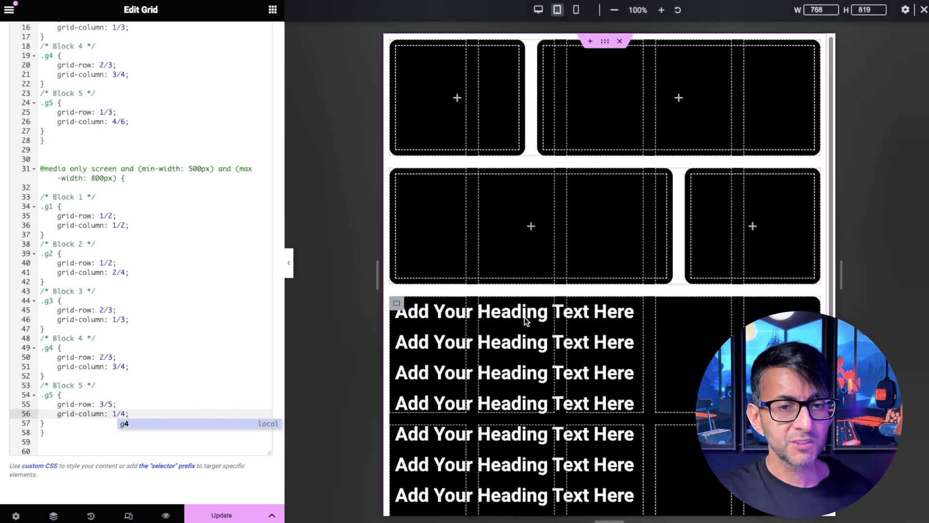
scroll(435, 358, "down", 2)
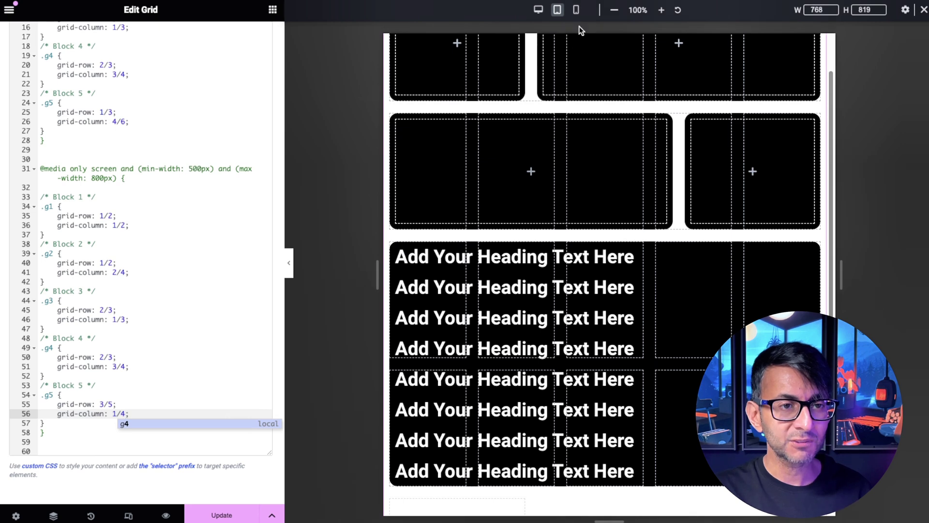
left_click(575, 10)
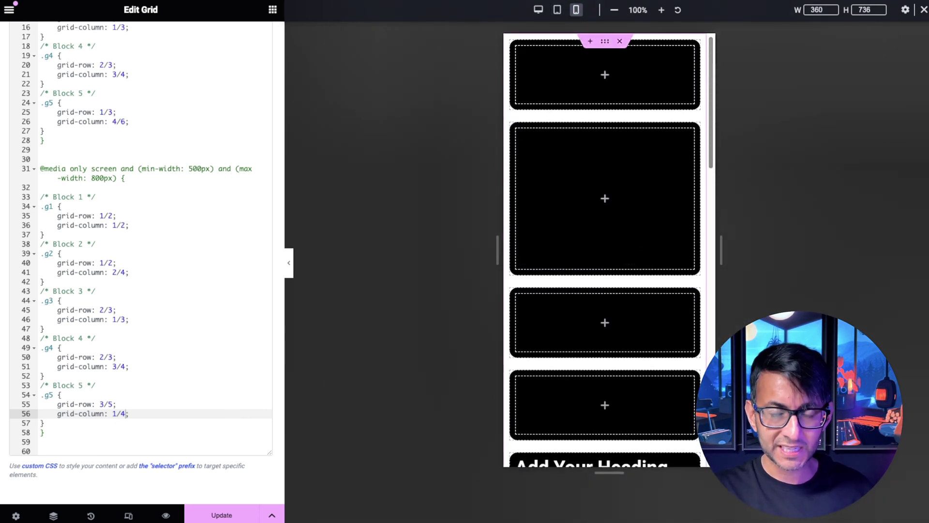
left_click(538, 10)
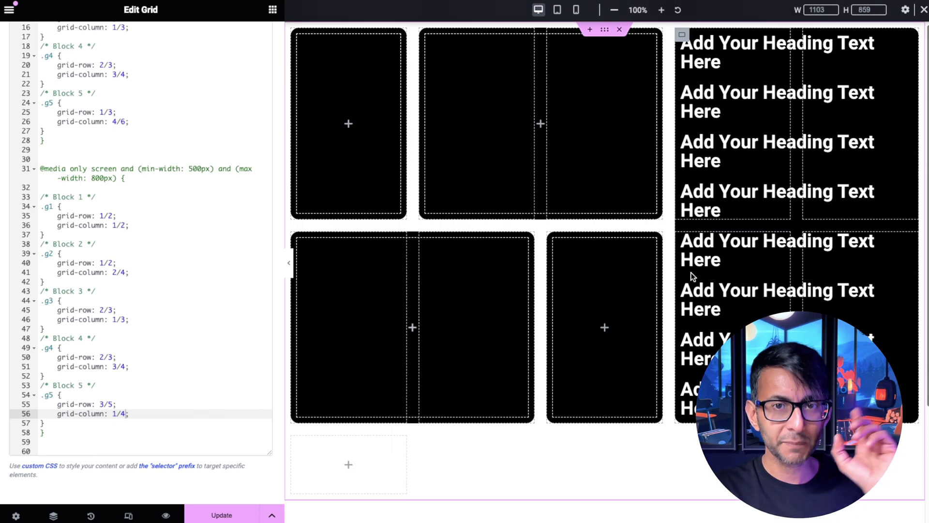
- Compare desktop and tablet views with the panel hidden, showing block 5 spanning the bottom
left_click(557, 10)
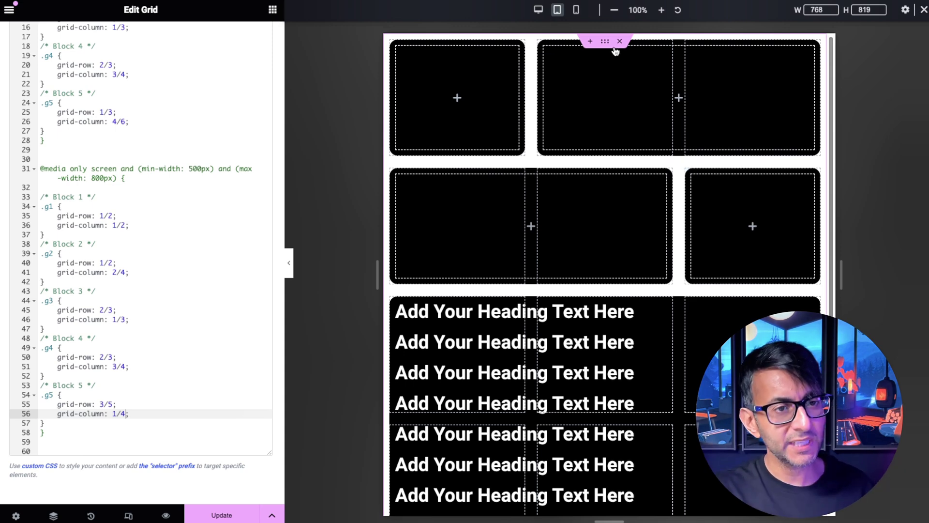
left_click(537, 10)
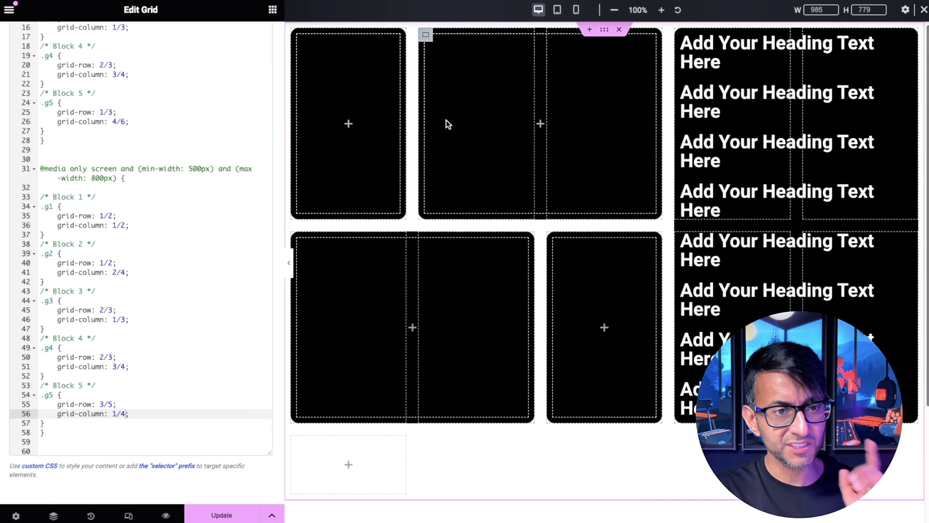
left_click(289, 263)
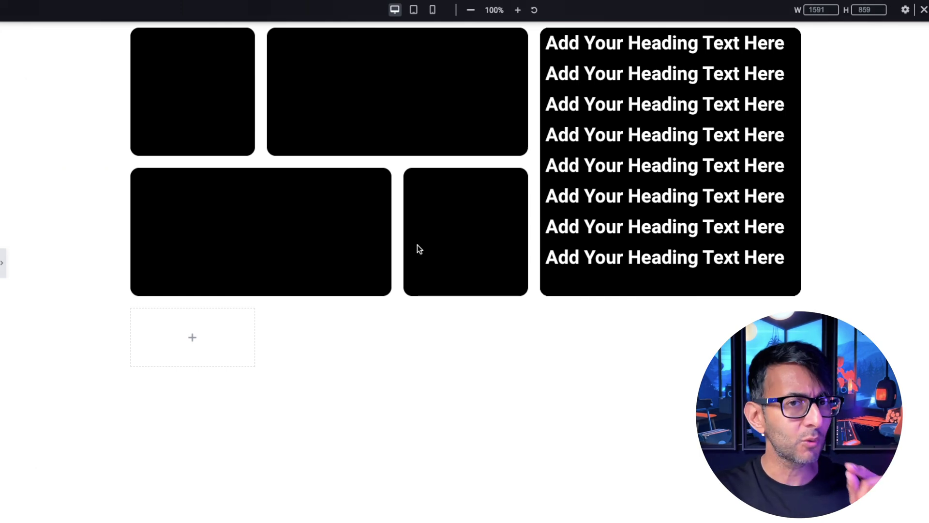
left_click(413, 10)
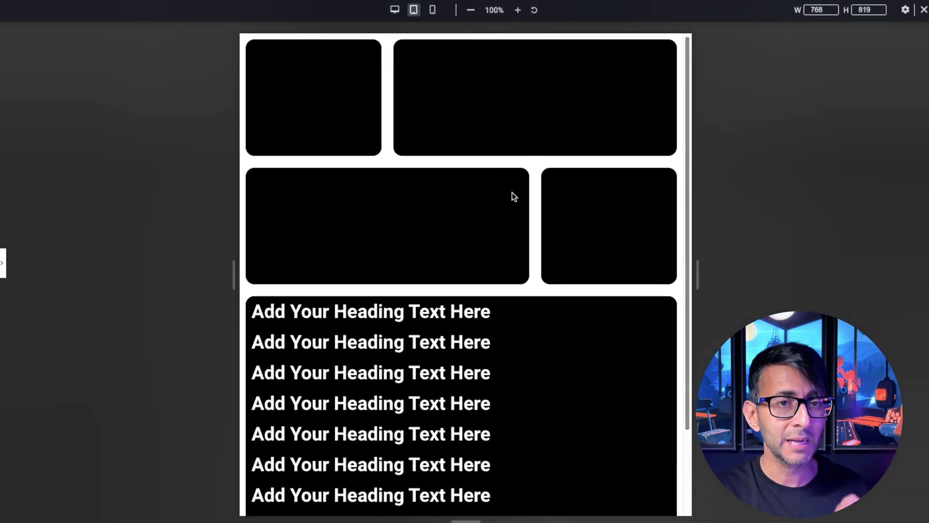